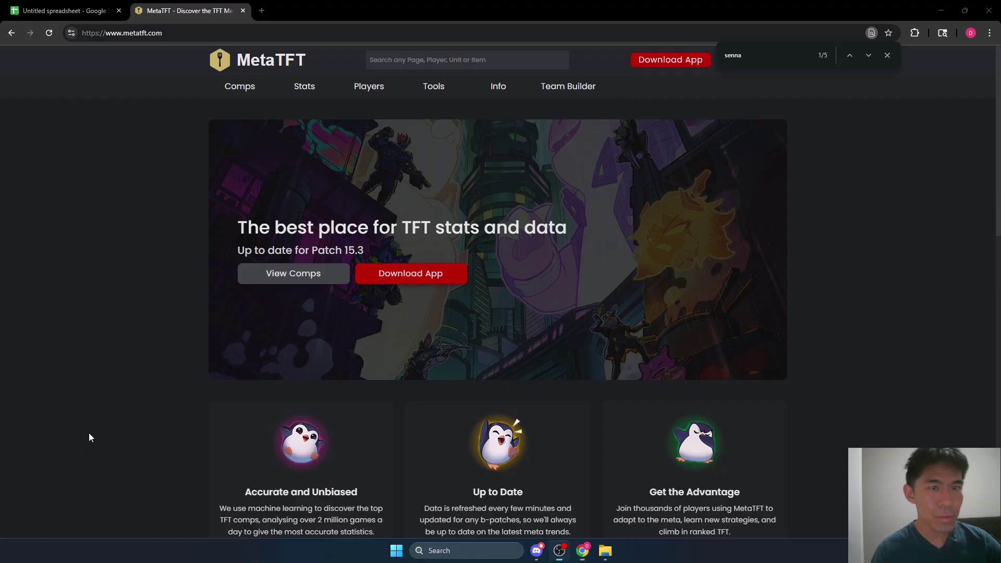
- Filter MetaTFT's Data Explorer to three-item Caitlyn with 7 Battle Academia
key("ctrl+shift+Tab")
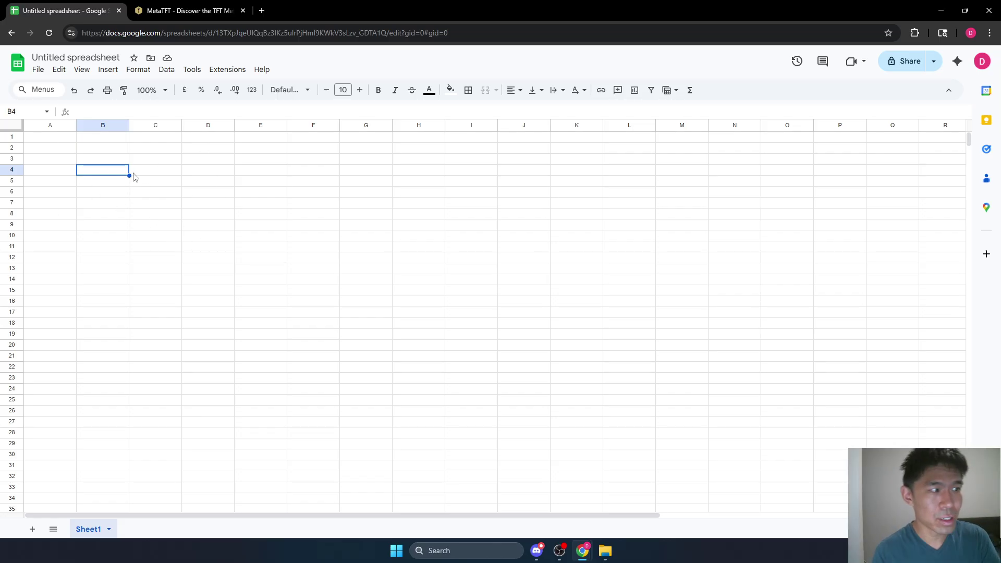
left_click(164, 13)
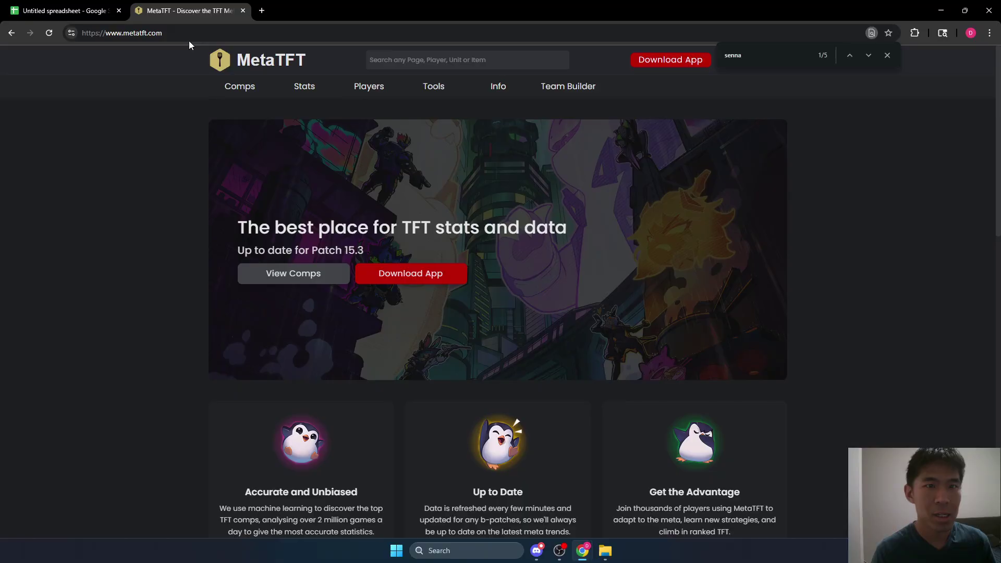
mouse_move(304, 88)
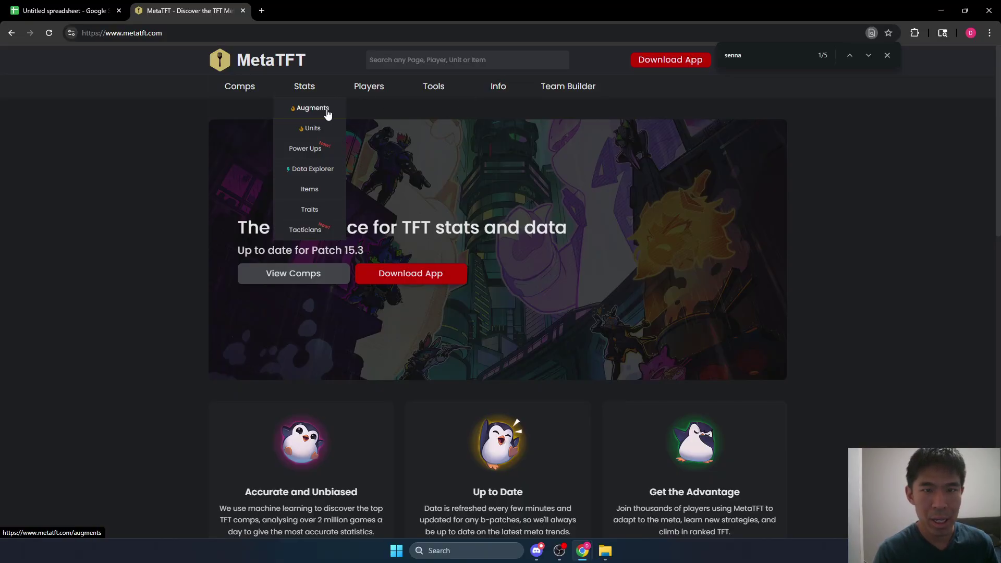
left_click(313, 169)
left_click(312, 352)
type("caitly")
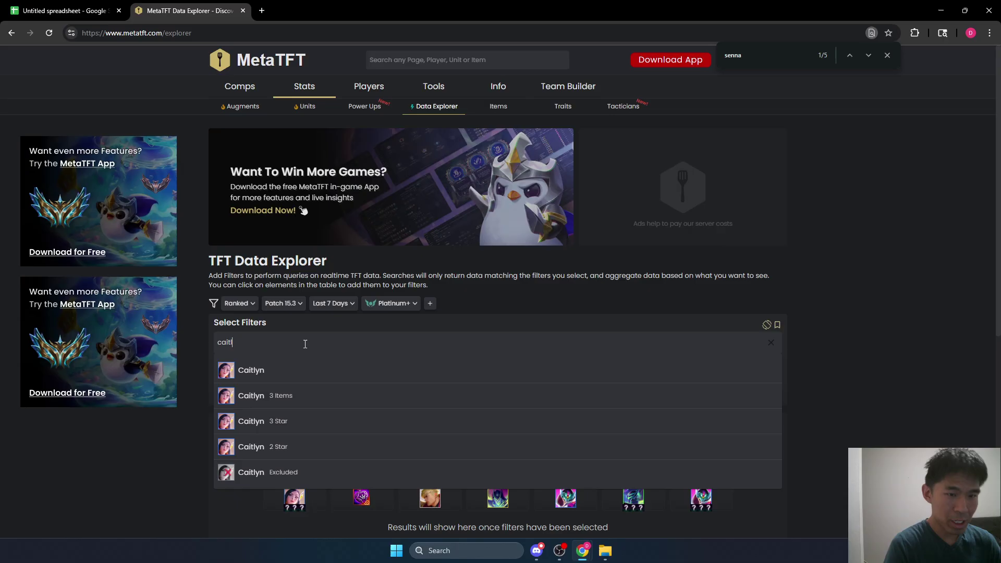
left_click(275, 402)
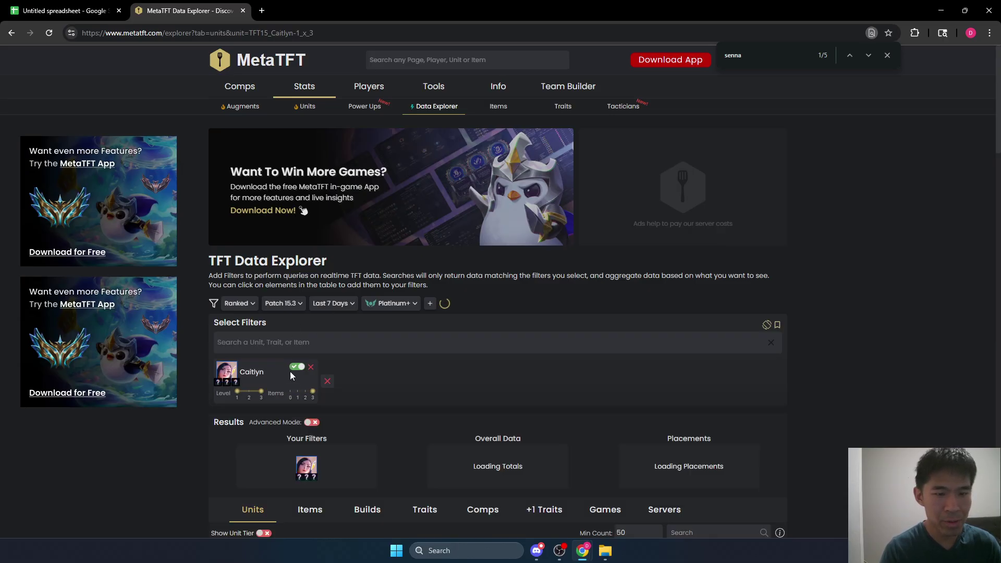
type("7 batt")
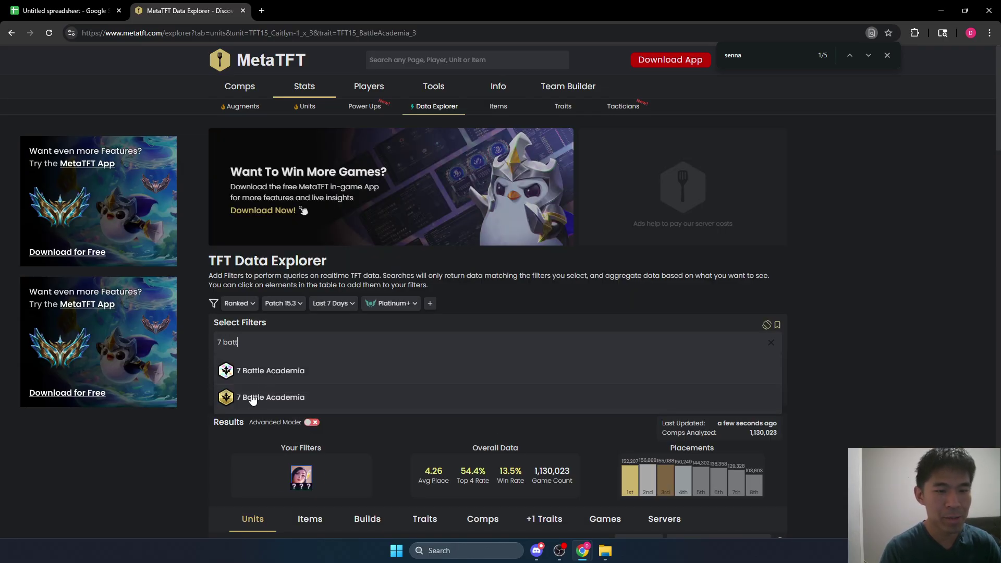
left_click(250, 395)
scroll(306, 327, "down", 4)
- In the Items table, compare Spear of Shojin's 66.8% frequency with Blue Buff's 9.4%
left_click(310, 311)
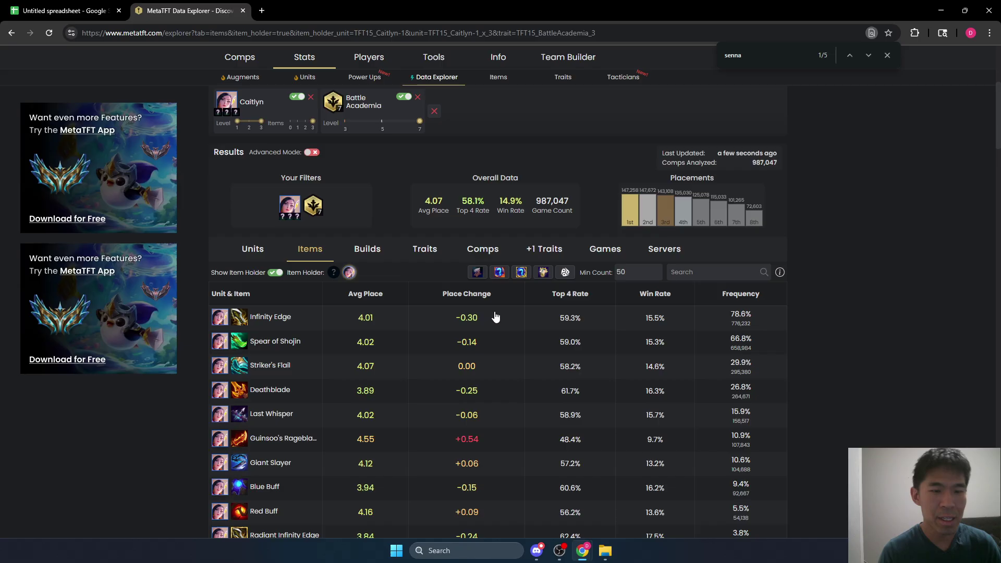
scroll(512, 298, "down", 3)
left_click_drag(723, 245, 755, 248)
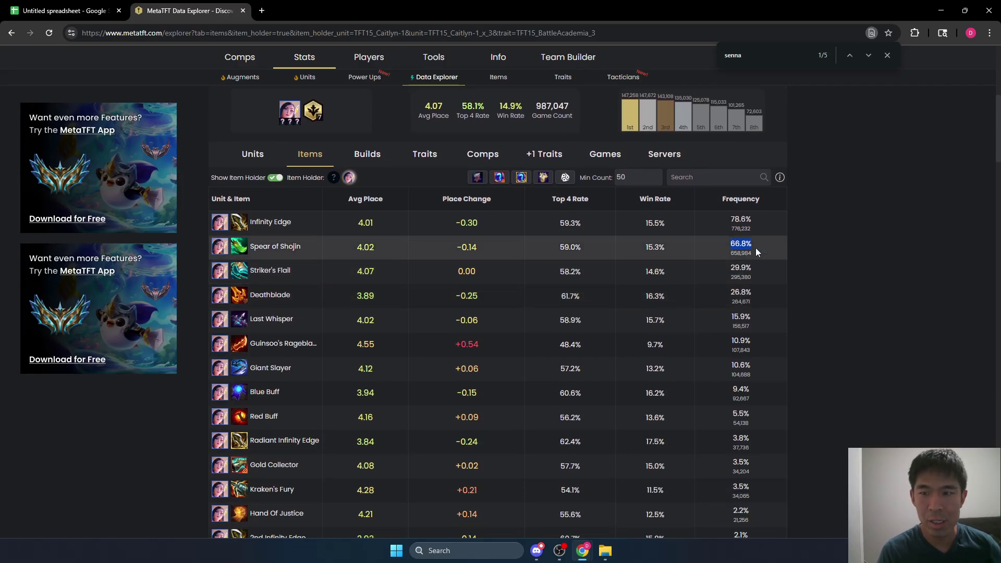
left_click_drag(728, 389, 749, 392)
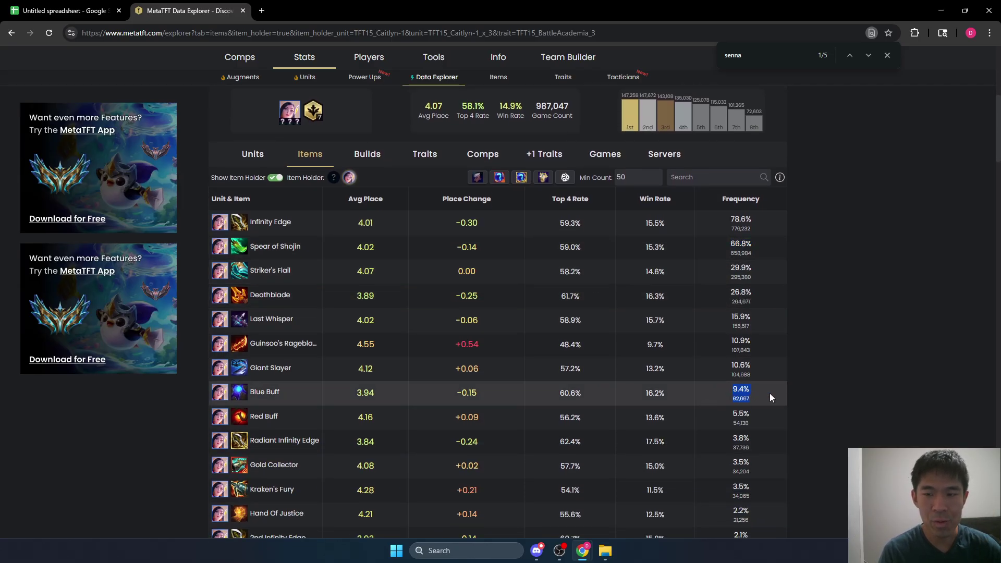
left_click_drag(721, 246, 755, 249)
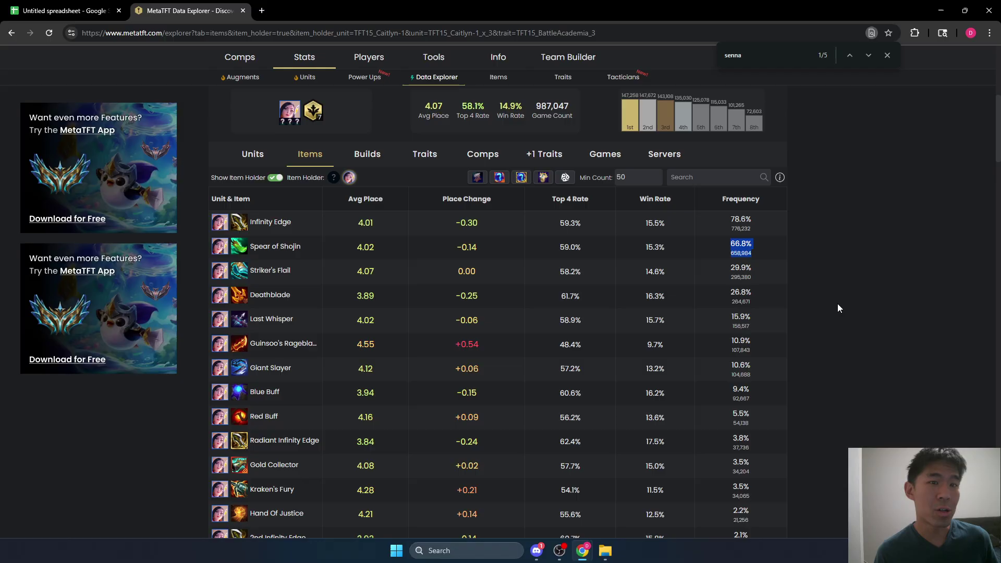
scroll(837, 304, "up", 1)
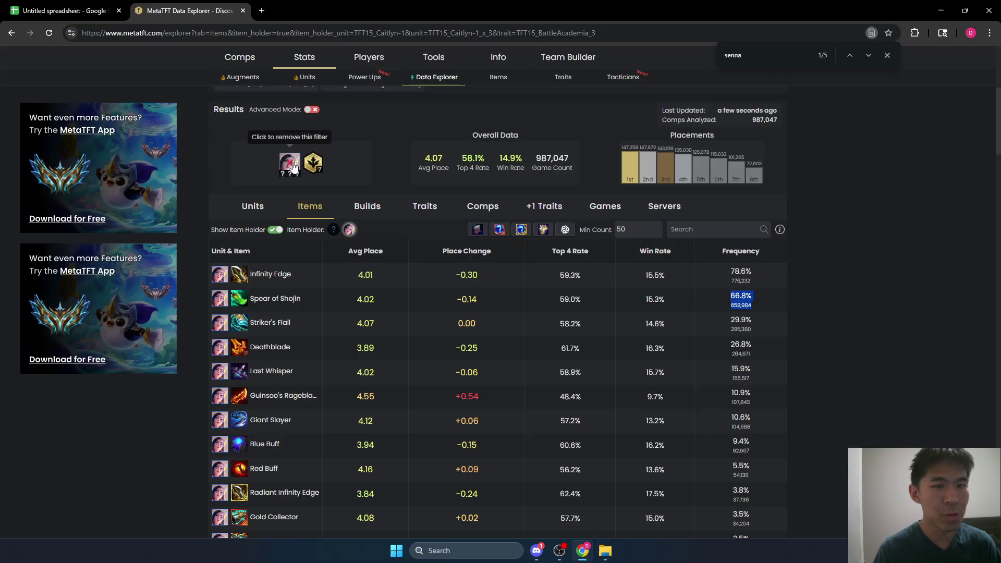
- Review Caitlyn's most common item builds, inspecting the individual item icons
left_click(367, 207)
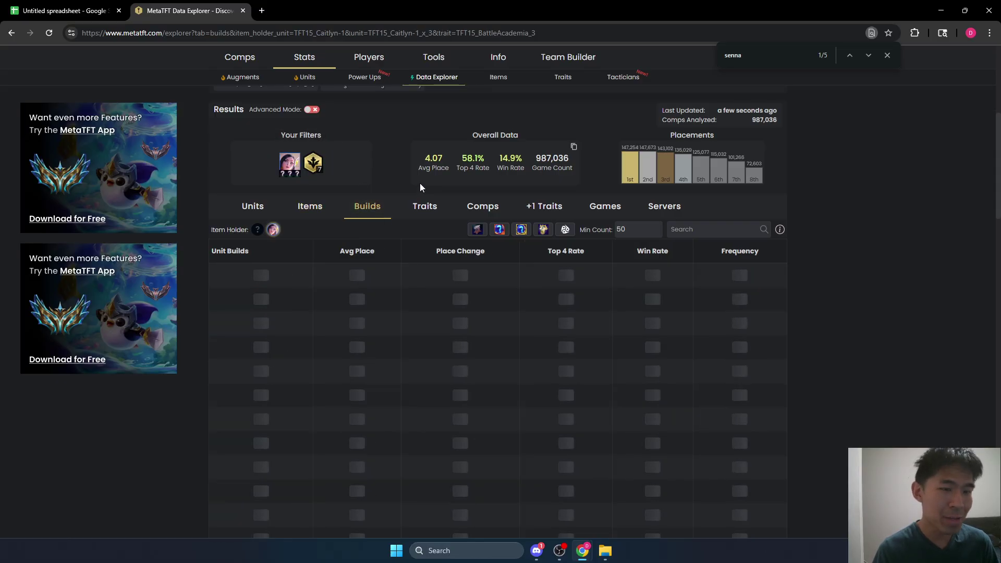
scroll(420, 183, "down", 1)
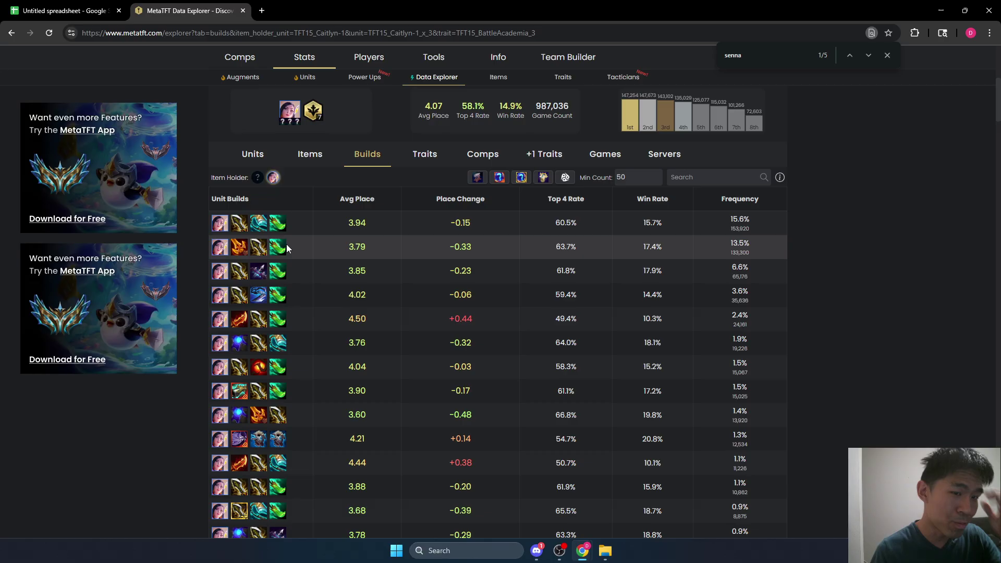
mouse_move(293, 234)
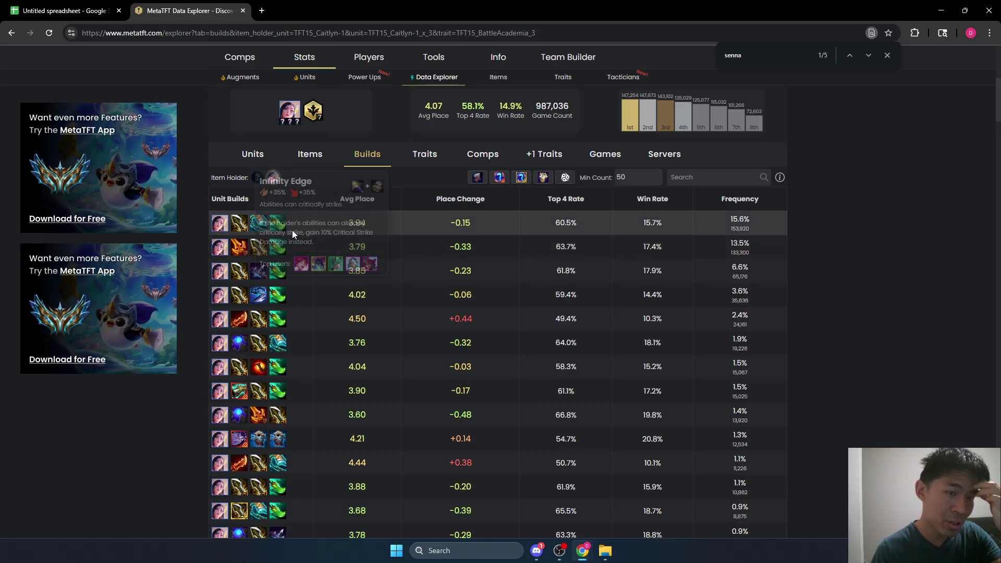
mouse_move(269, 254)
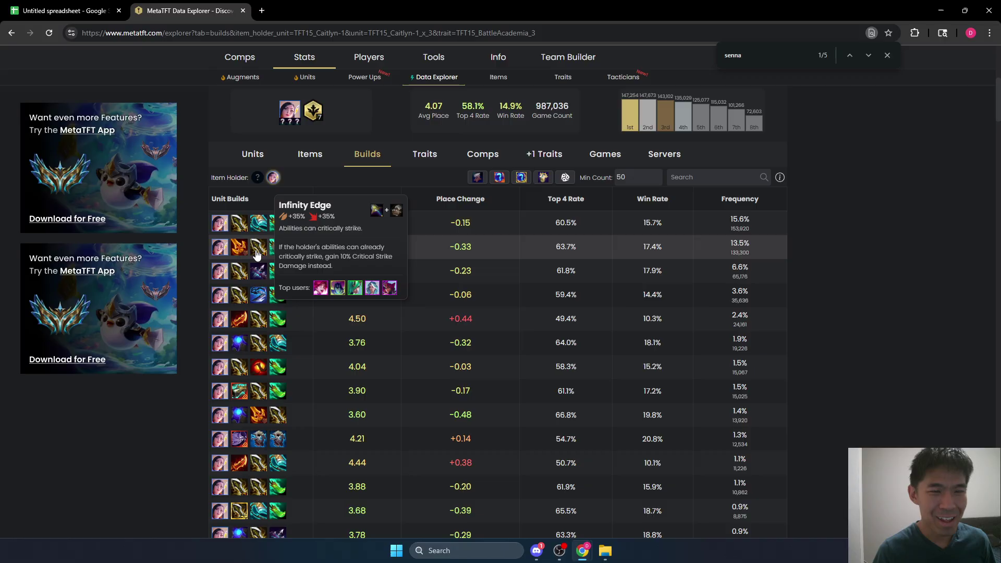
mouse_move(231, 252)
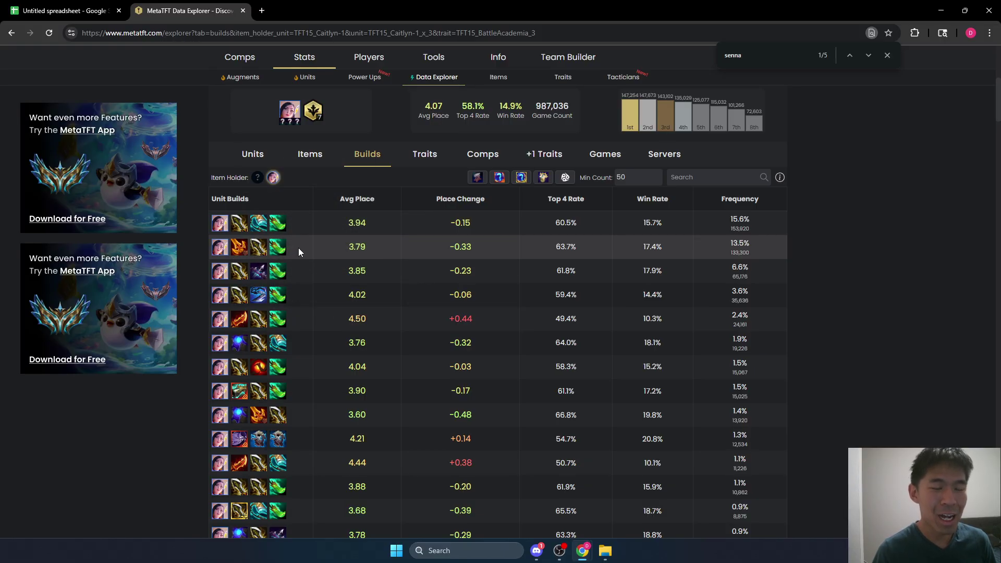
scroll(300, 247, "up", 1)
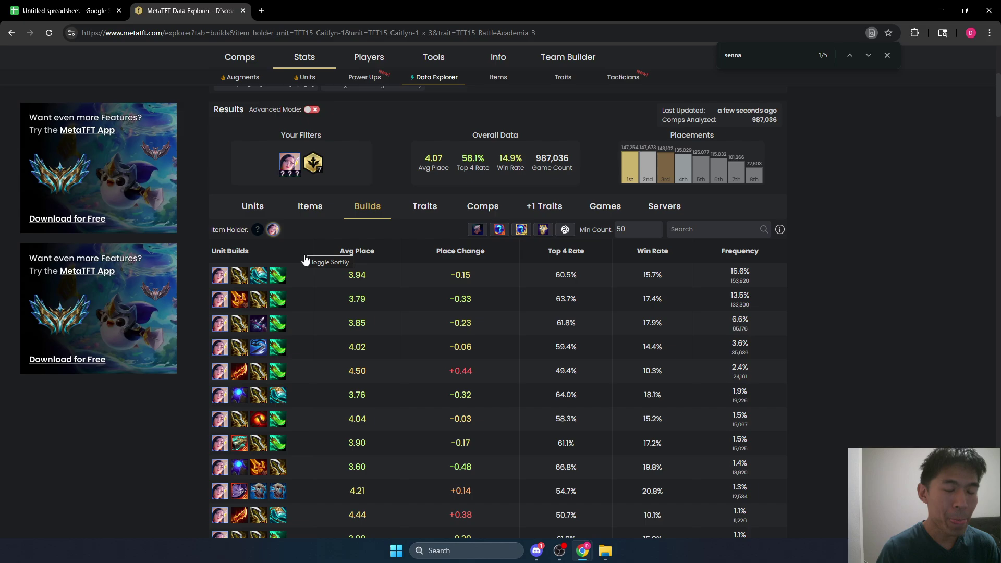
- Switch the filtered results to the Units table
left_click(263, 210)
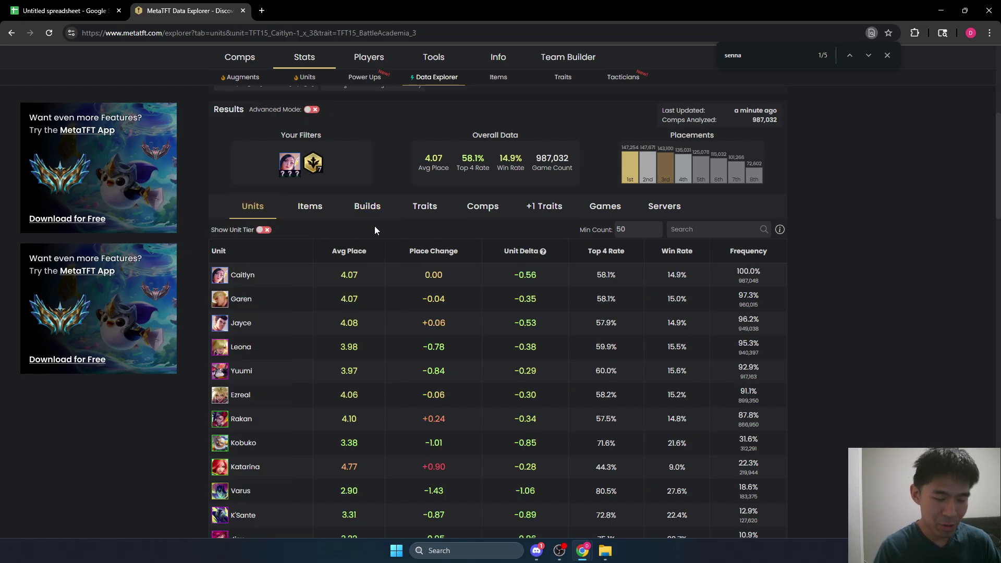
scroll(374, 226, "up", 1)
mouse_move(483, 59)
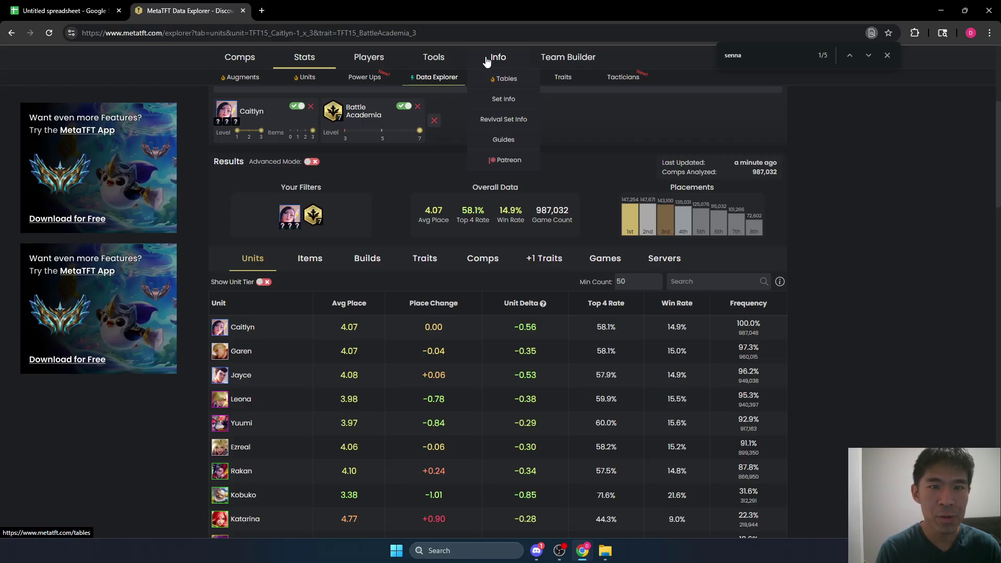
- Filter the Items Tier List by 'blue, shojin' and inspect Blue Buff and Spear of Shojin
left_click(498, 77)
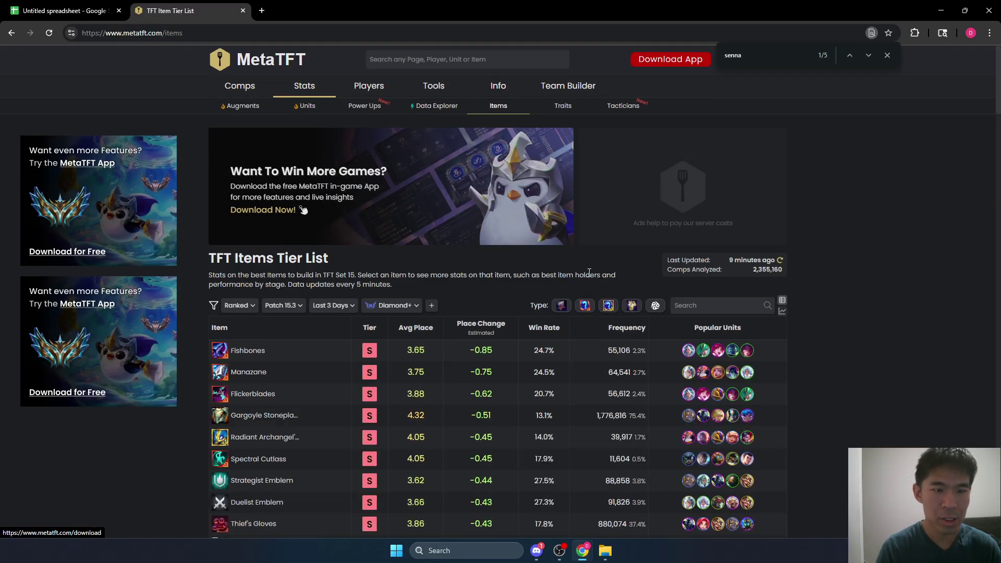
left_click(705, 253)
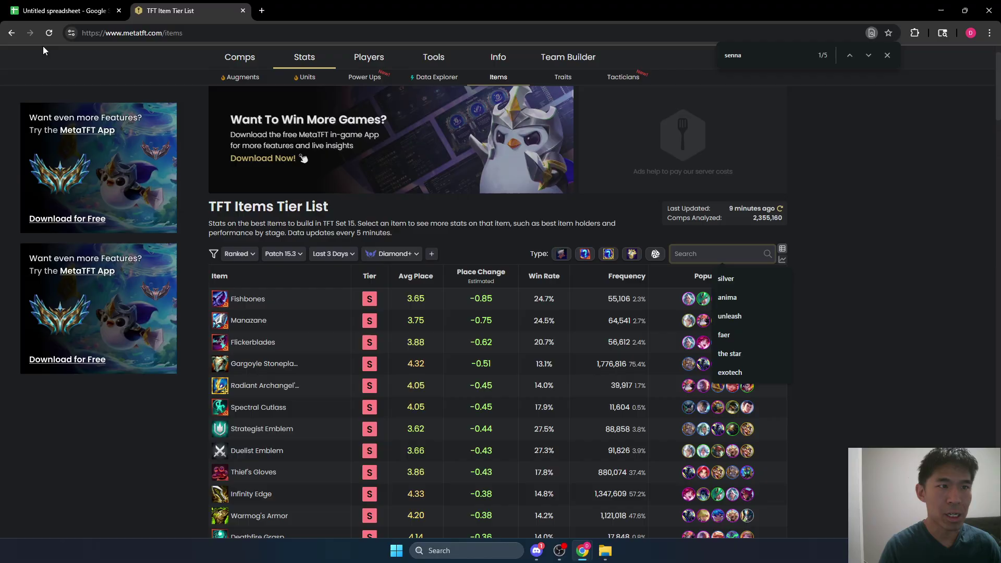
type("blue, shojin")
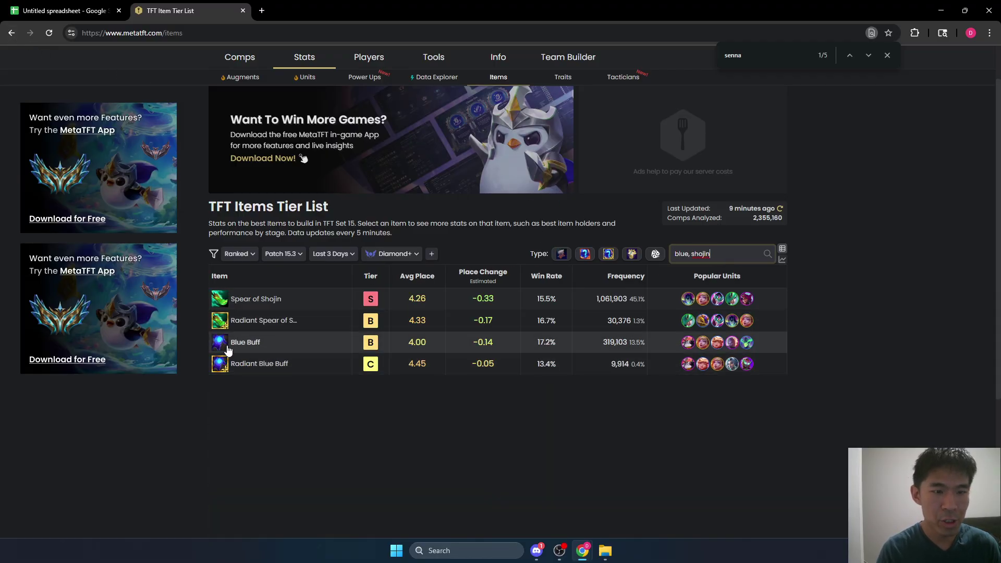
mouse_move(221, 348)
mouse_move(222, 301)
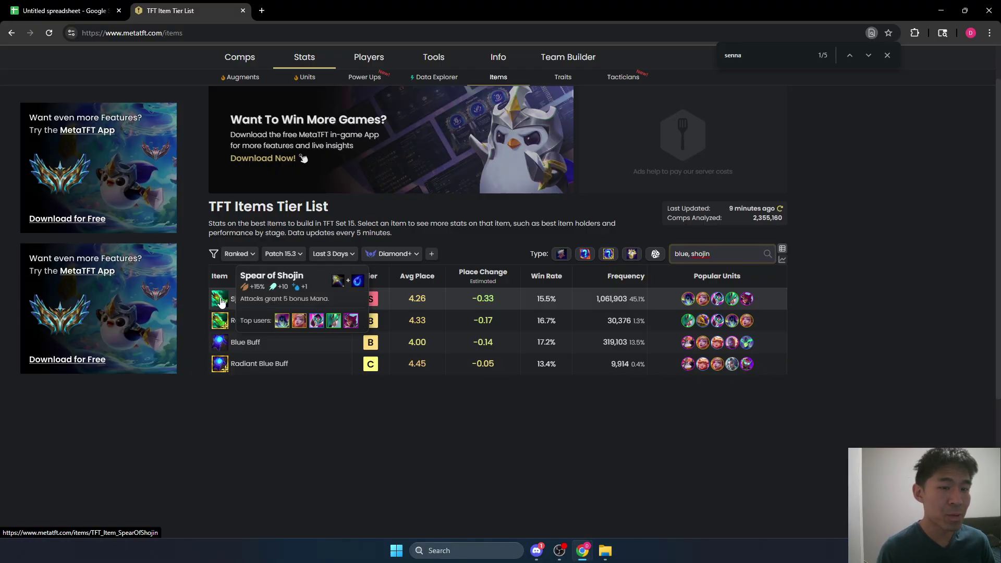
- Glance at the Power Up Possibilities table, then return to the tables and odds page
left_click(498, 57)
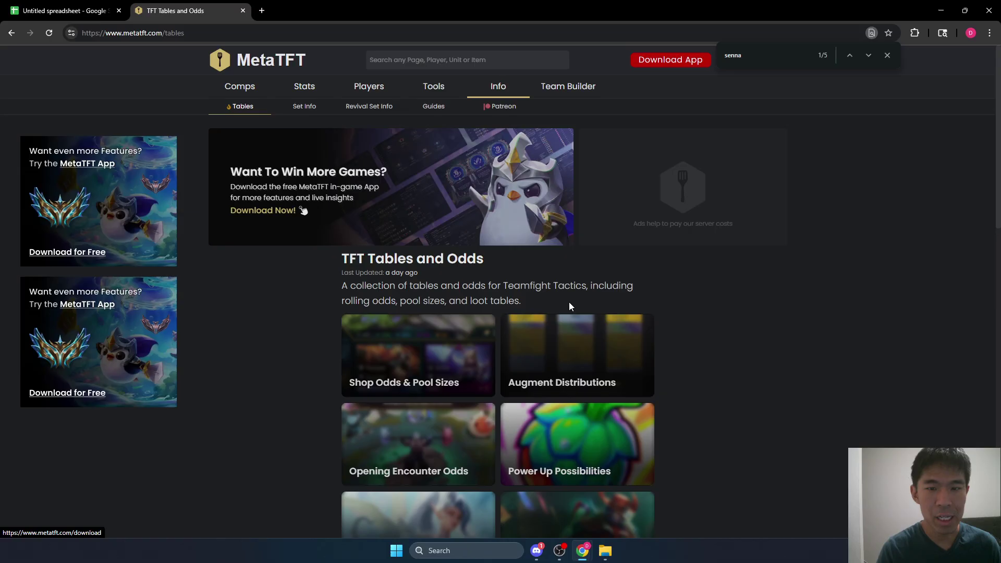
left_click(556, 439)
key("alt+Left")
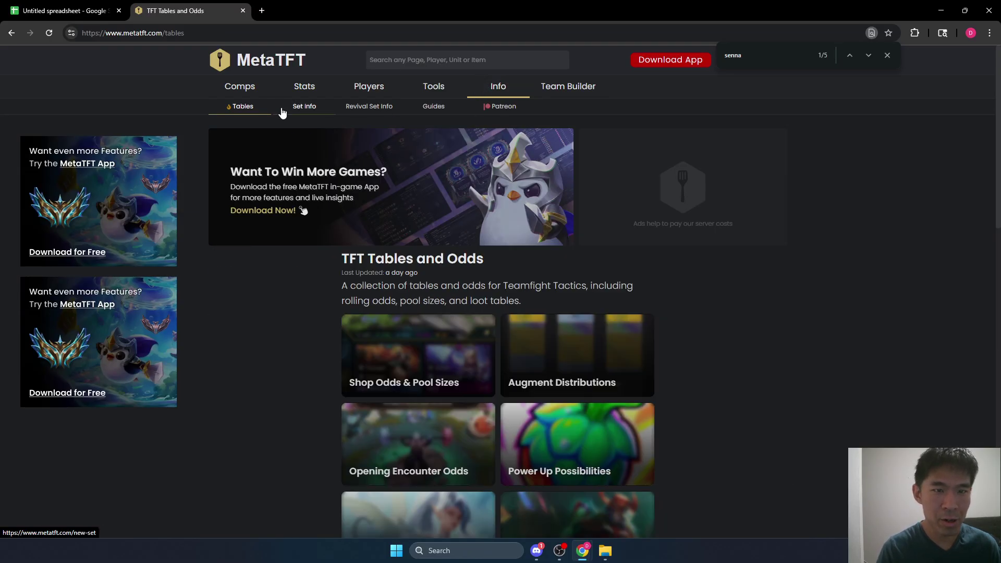
- Find Caitlyn on the Set 15 info page and show her stats: 0/60 mana, 0.75 attack speed
left_click(283, 113)
key("ctrl+f")
type("caitlyn")
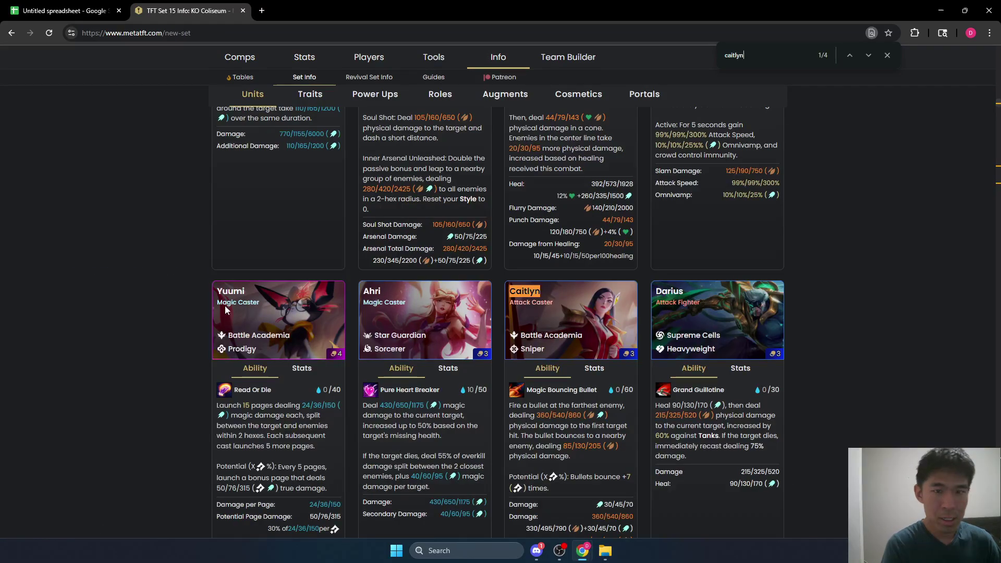
scroll(512, 297, "down", 2)
mouse_move(529, 203)
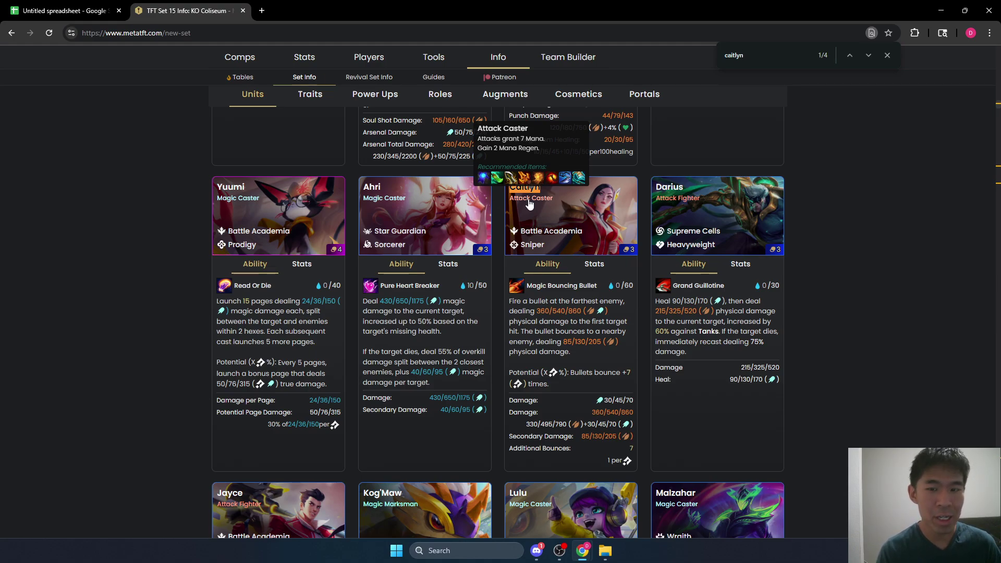
left_click(593, 264)
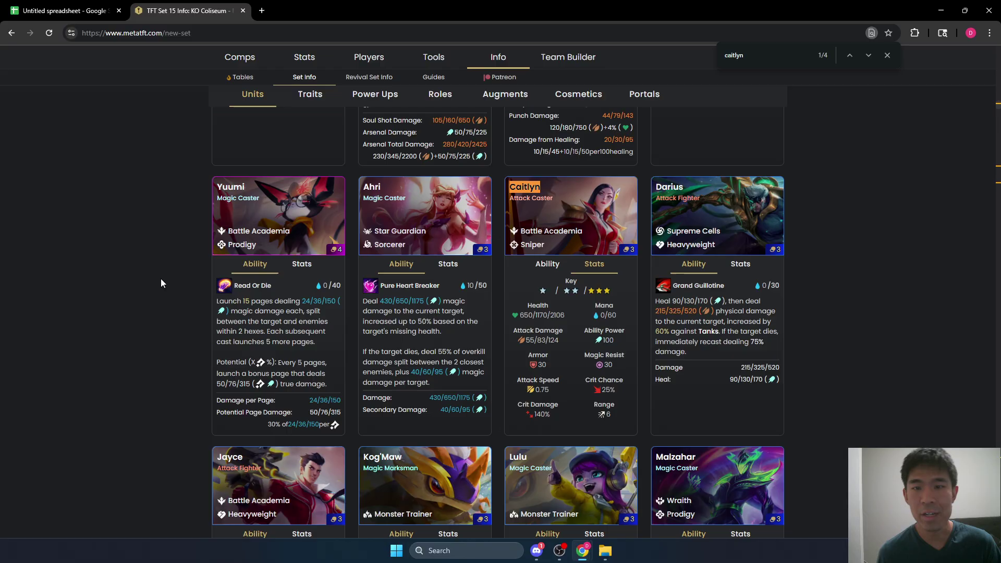
- Add the heading 'Caitlyn with Shojin MPS (mana per second)' and the note 'mana from autoattacks + regen'
left_click(99, 10)
type("C")
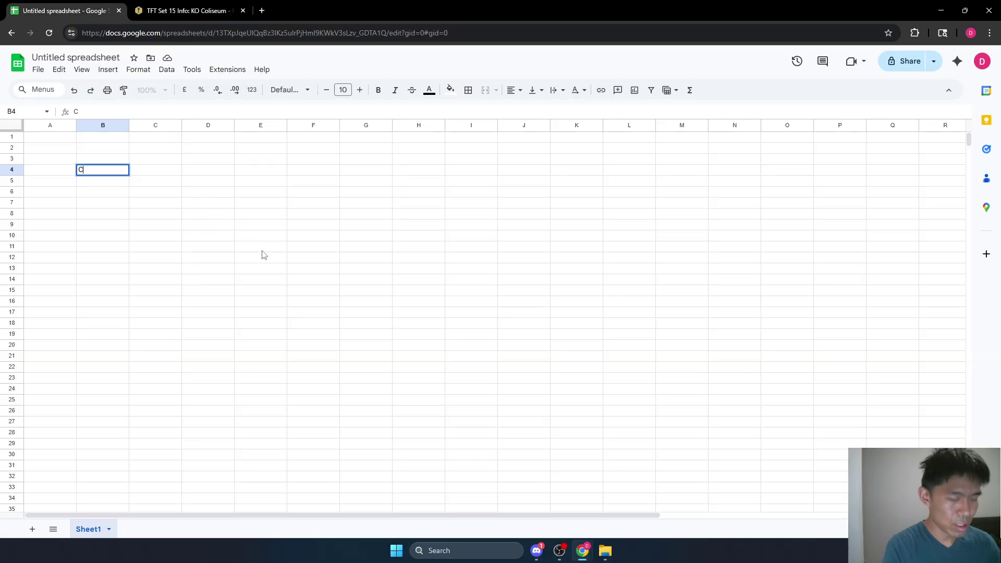
type("aitlyn with Shojin")
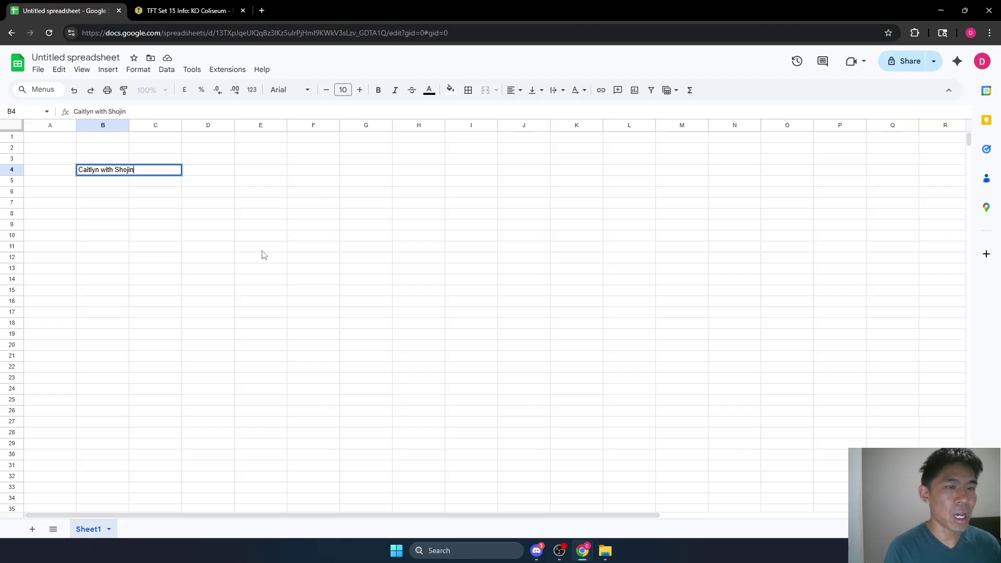
type(" MPS (")
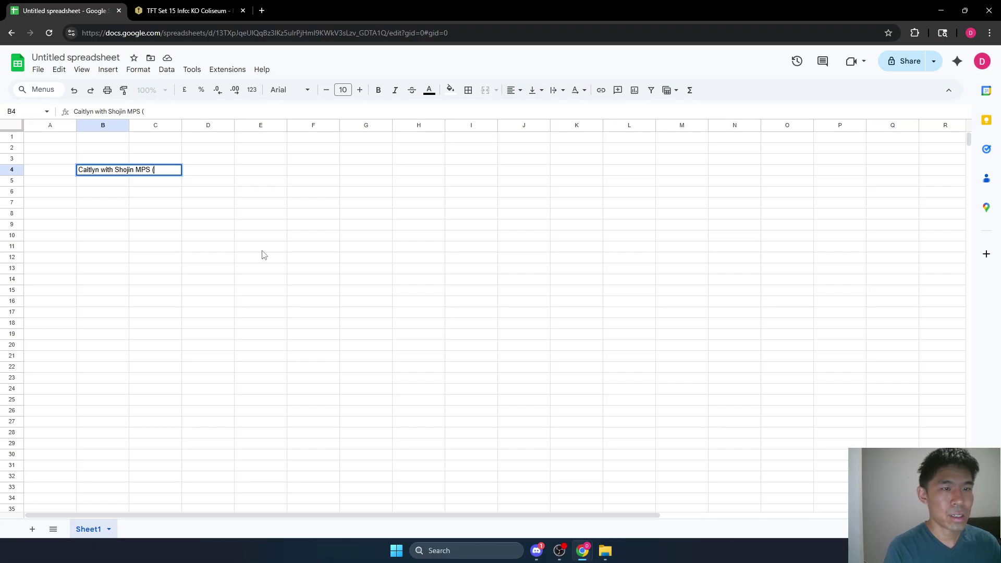
type("mana per second)")
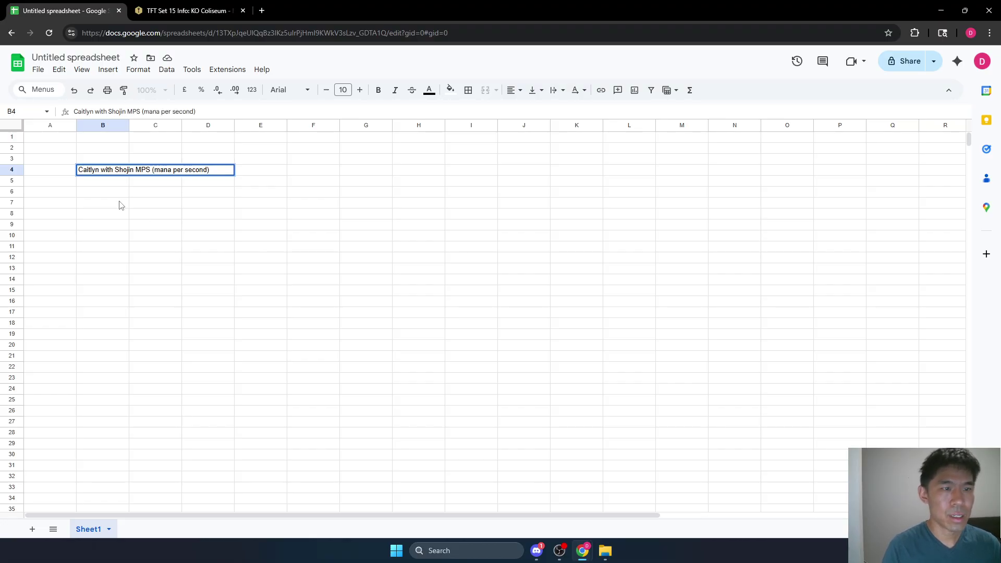
left_click(104, 192)
left_click(116, 182)
type("ma")
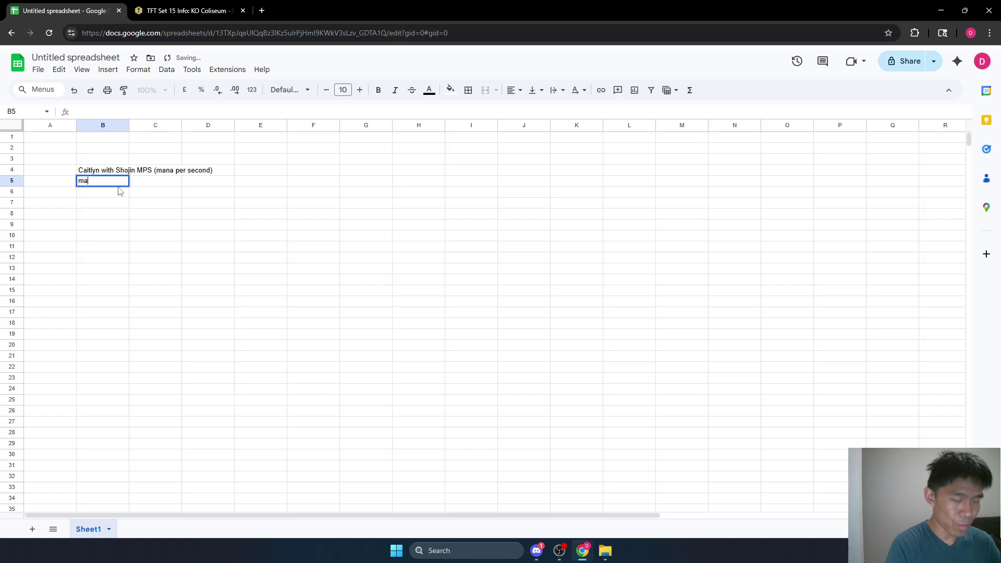
type("na from autoattacks + ")
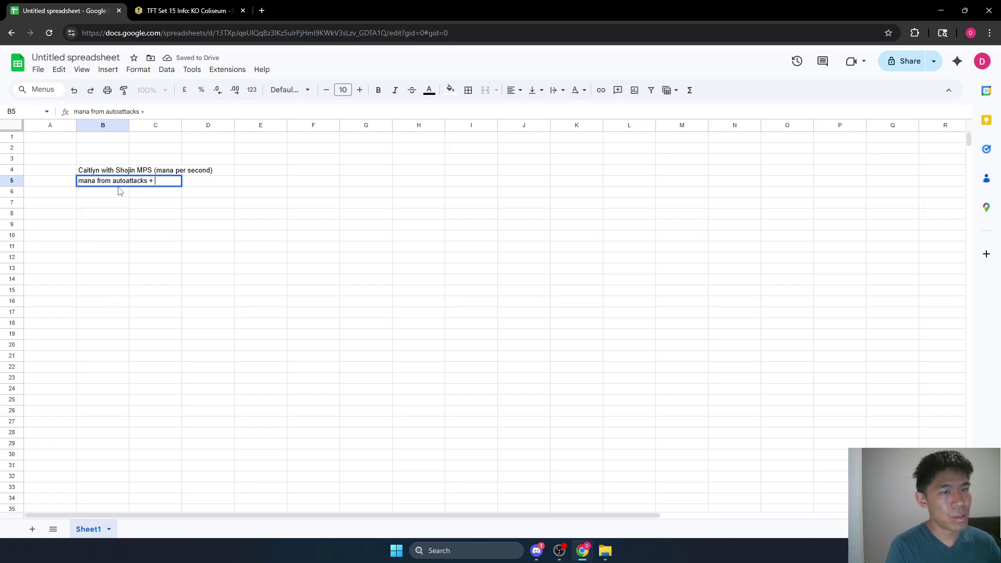
type("regen")
left_click(104, 195)
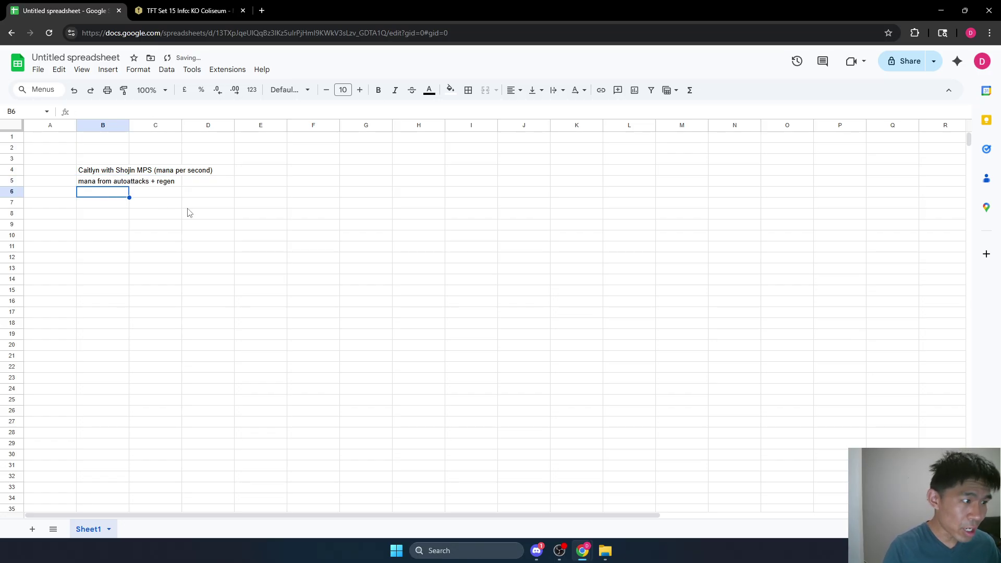
- Write 'attack speed * (1+bonus attack speed) * mana per attack + regen' in B6
type("attack speed + ")
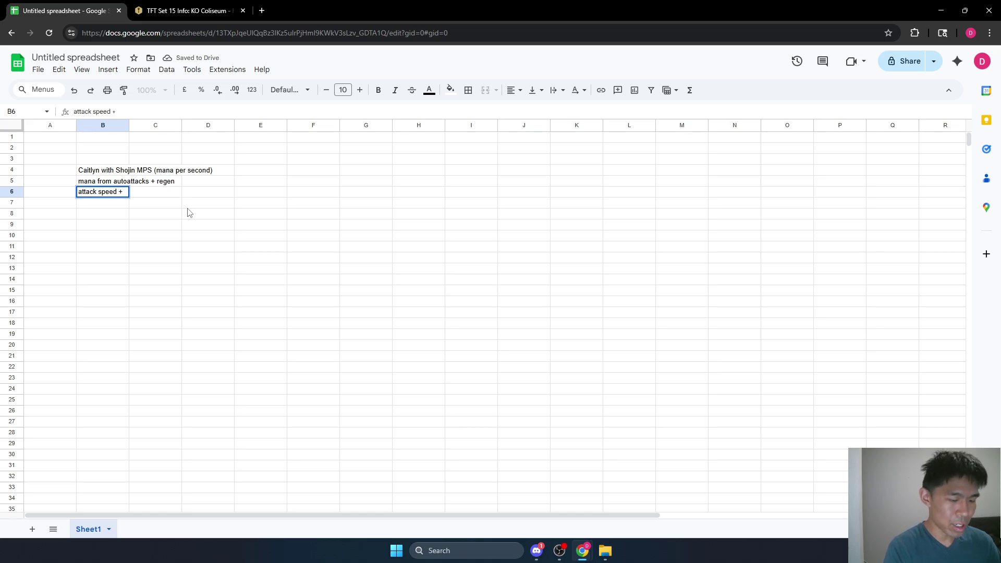
type("bonus att")
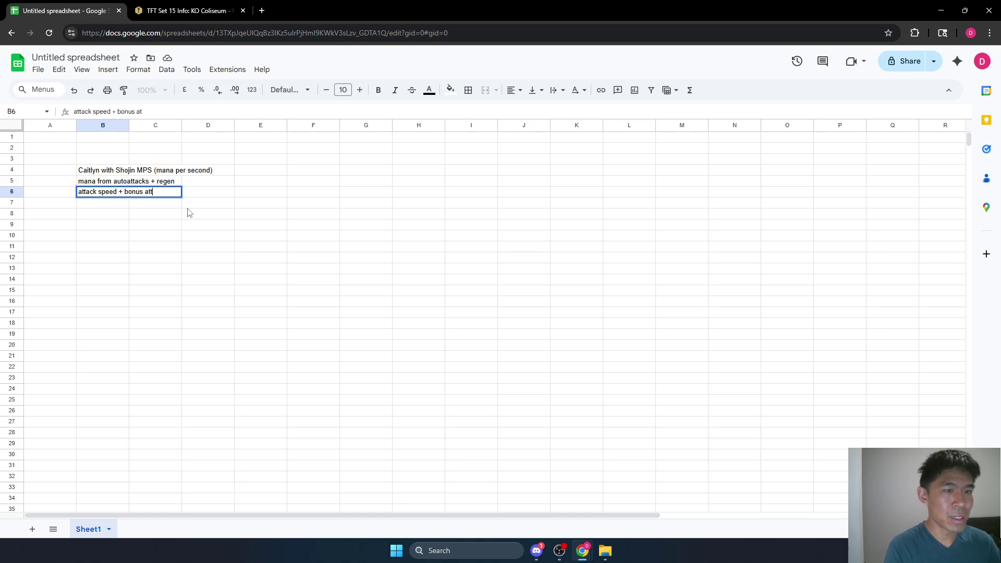
type("ack speed")
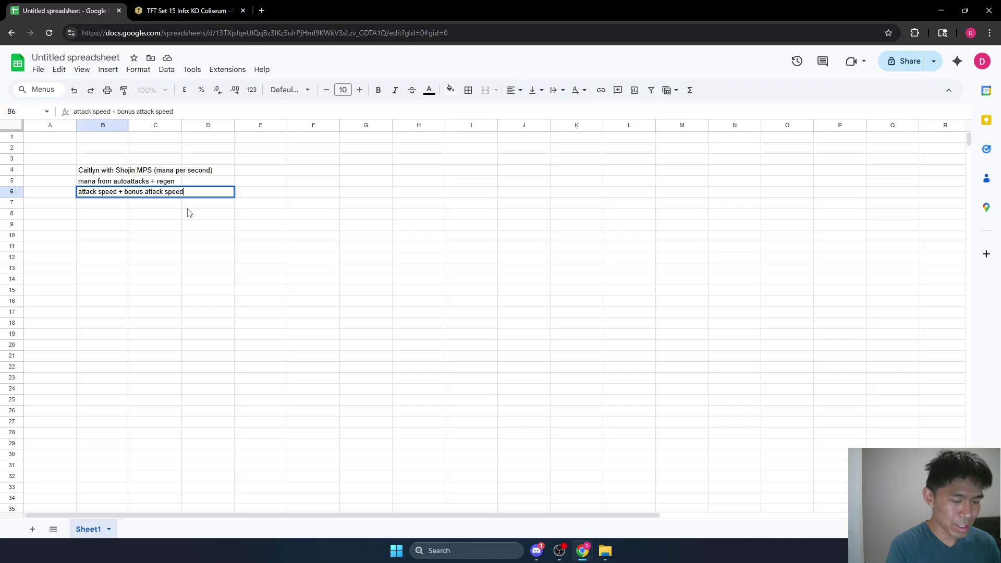
key("Return")
left_click(183, 204)
left_click(117, 195)
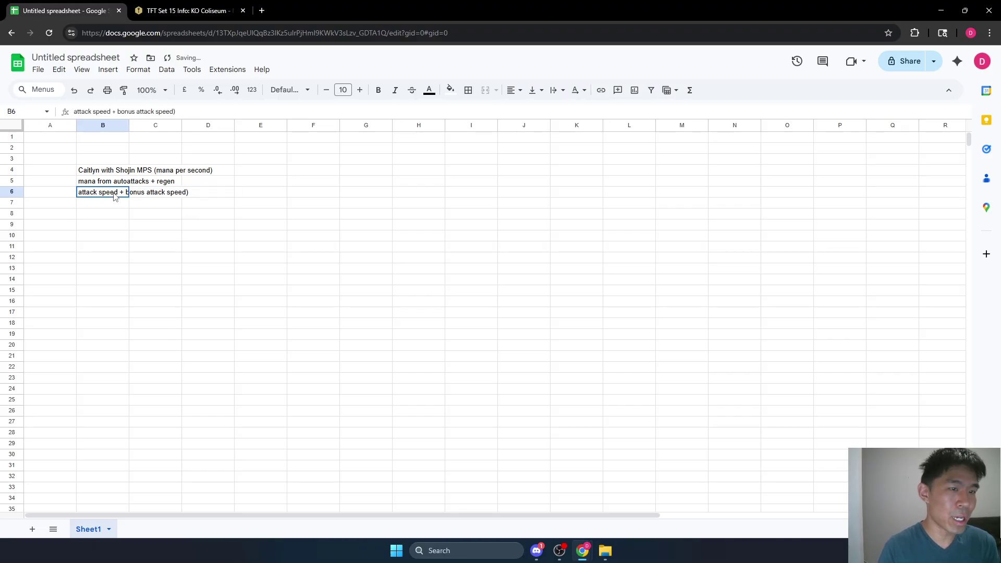
double_click(123, 194)
type("(1")
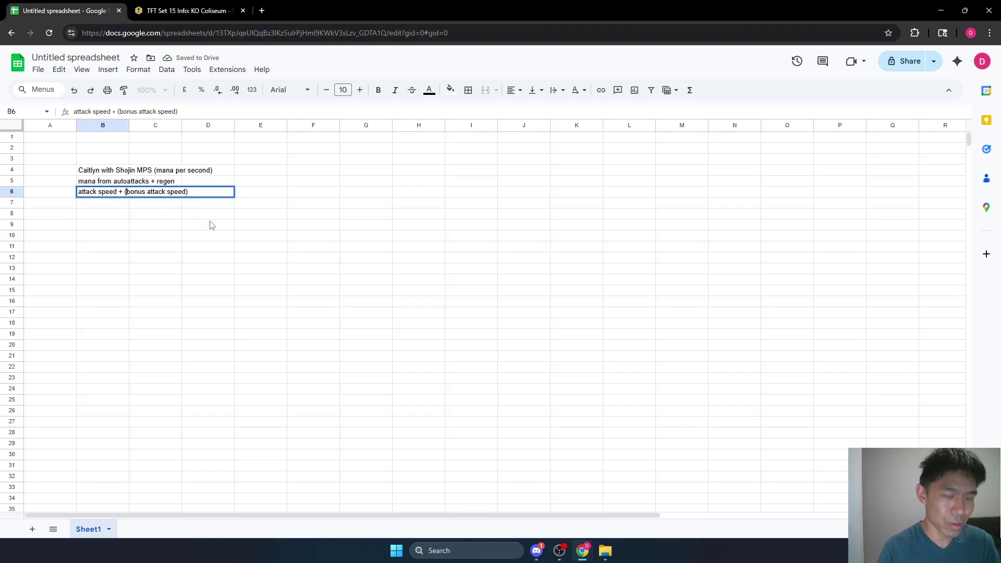
type("+")
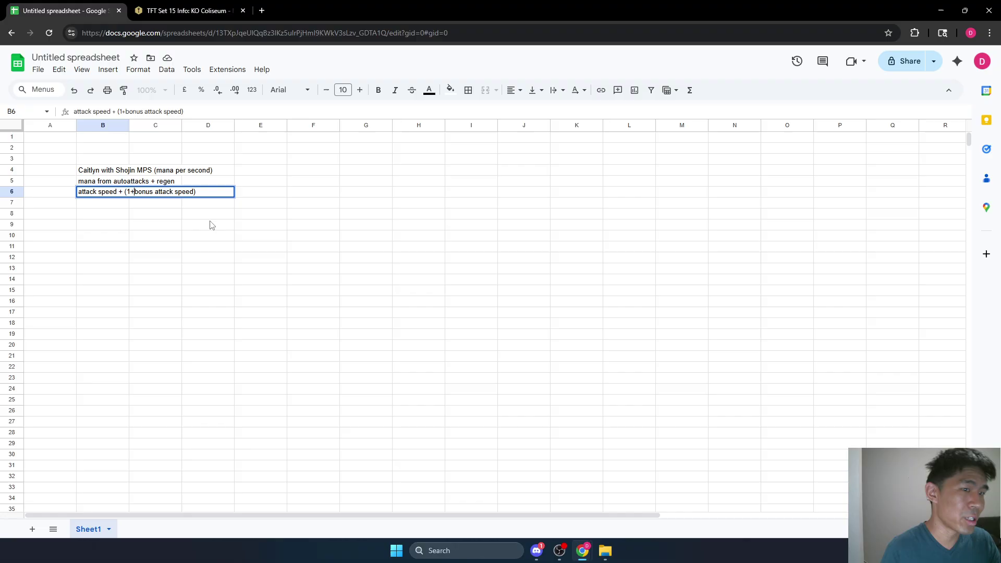
double_click(119, 193)
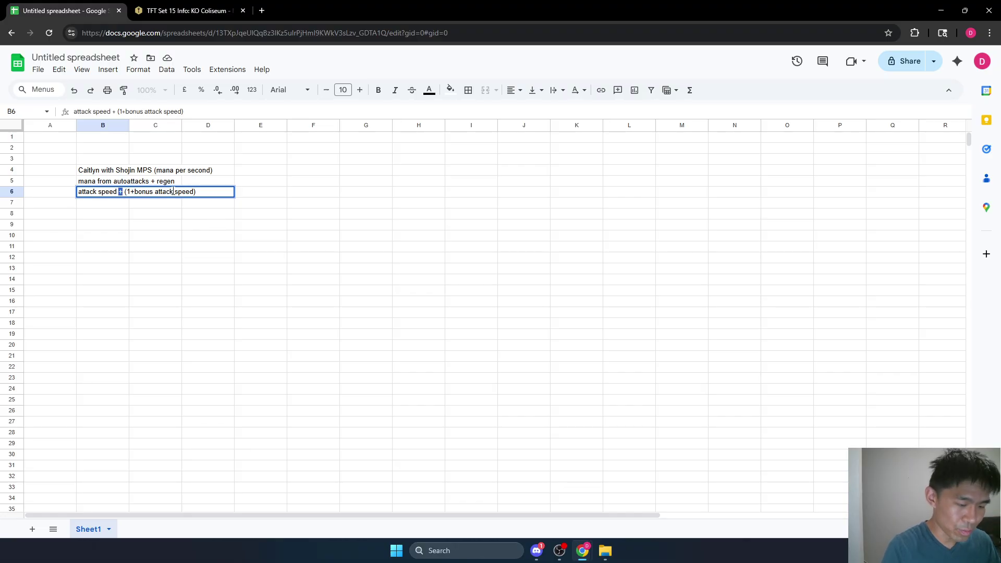
type("*")
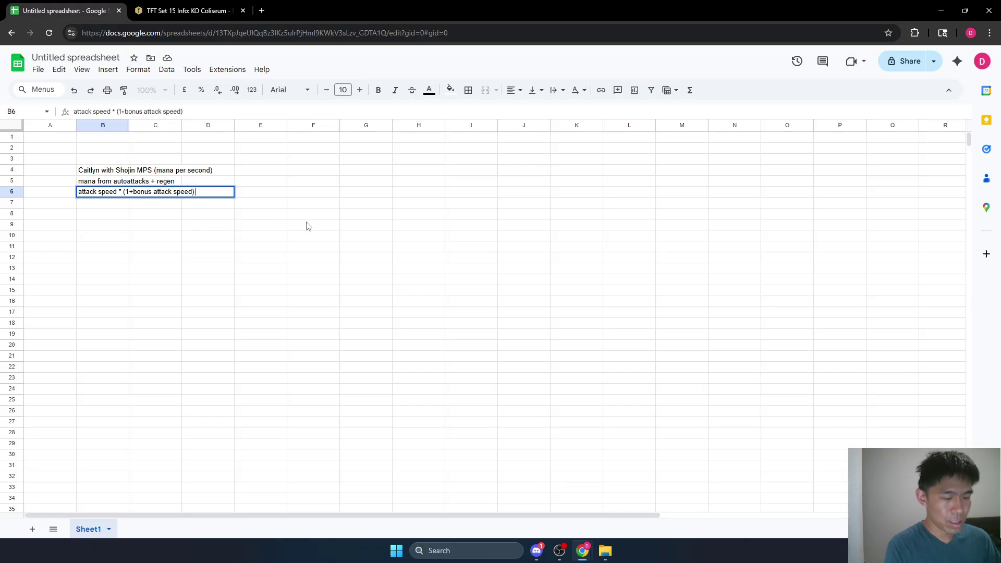
type(" * ")
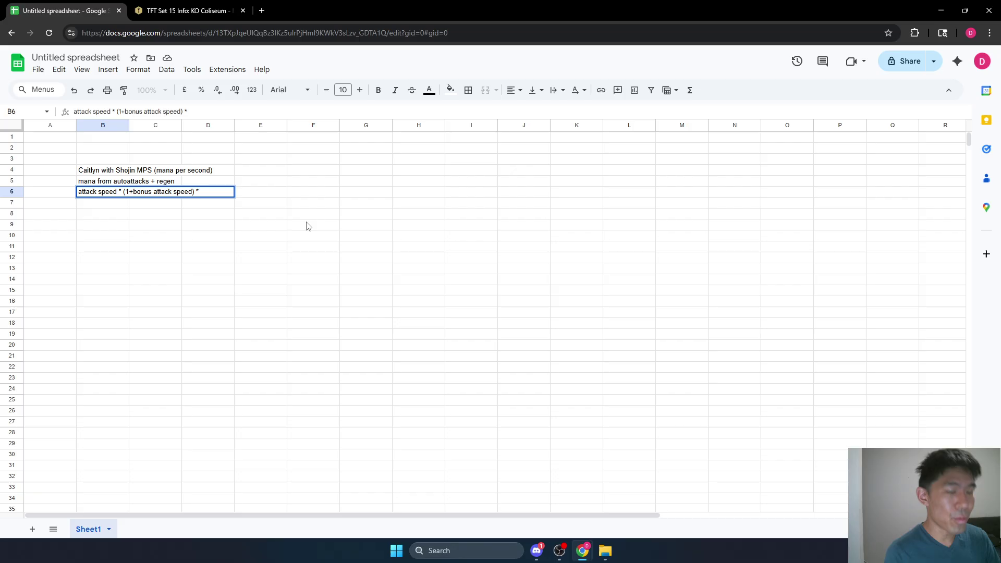
type("mana per at")
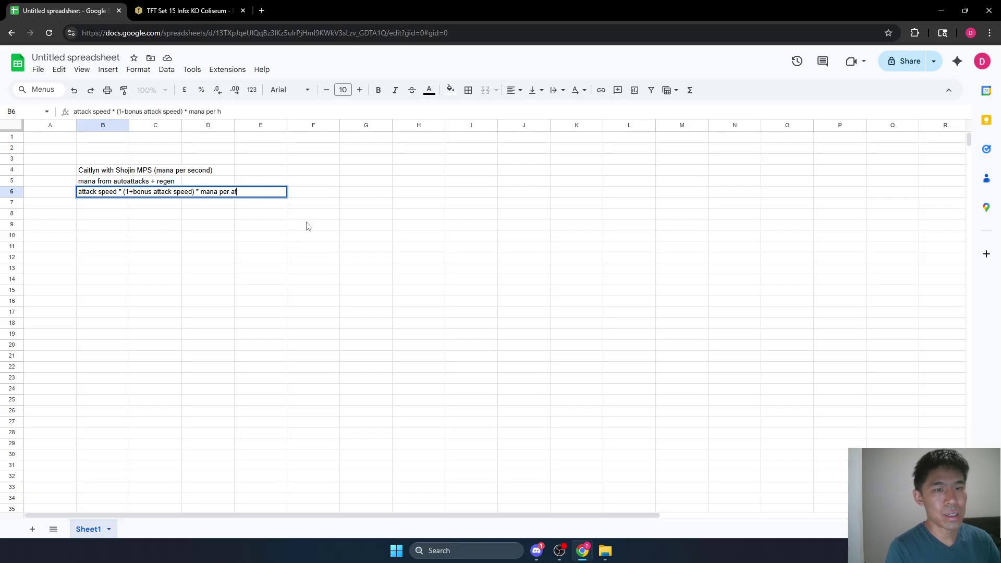
type("tack")
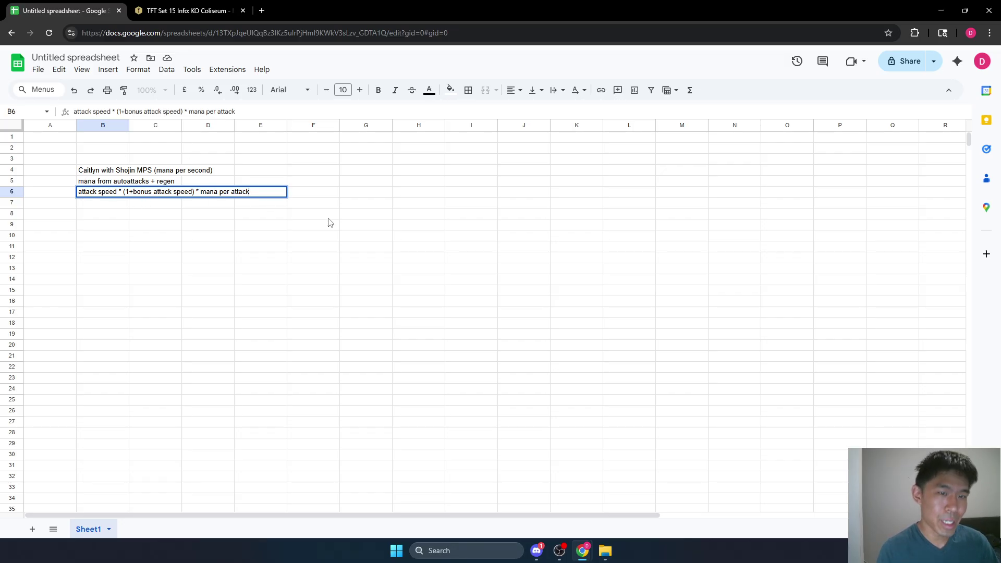
type("+ regen")
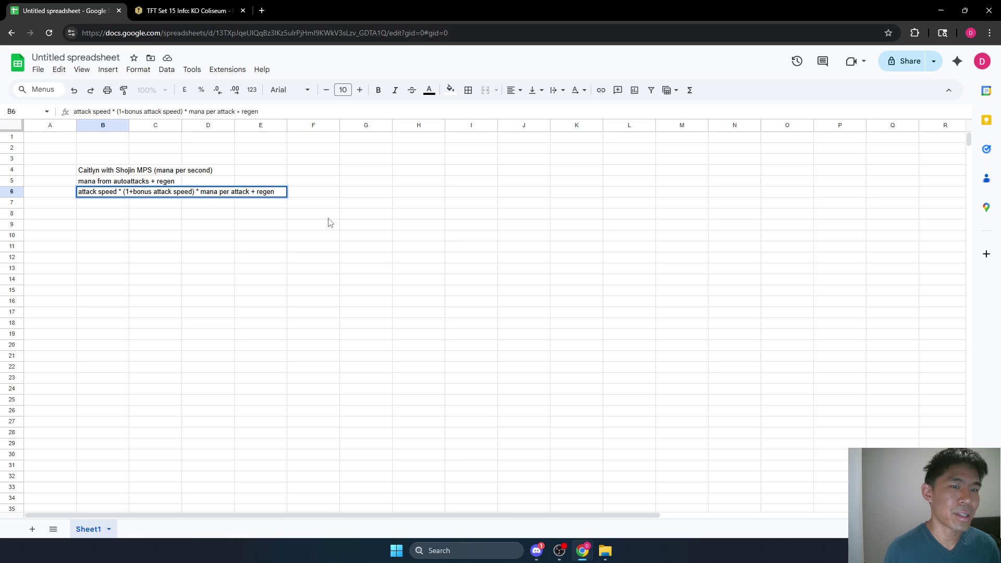
- Enter =.75*1.1*12+3 in B7, giving a Shojin mana per second of 12.9
left_click(95, 203)
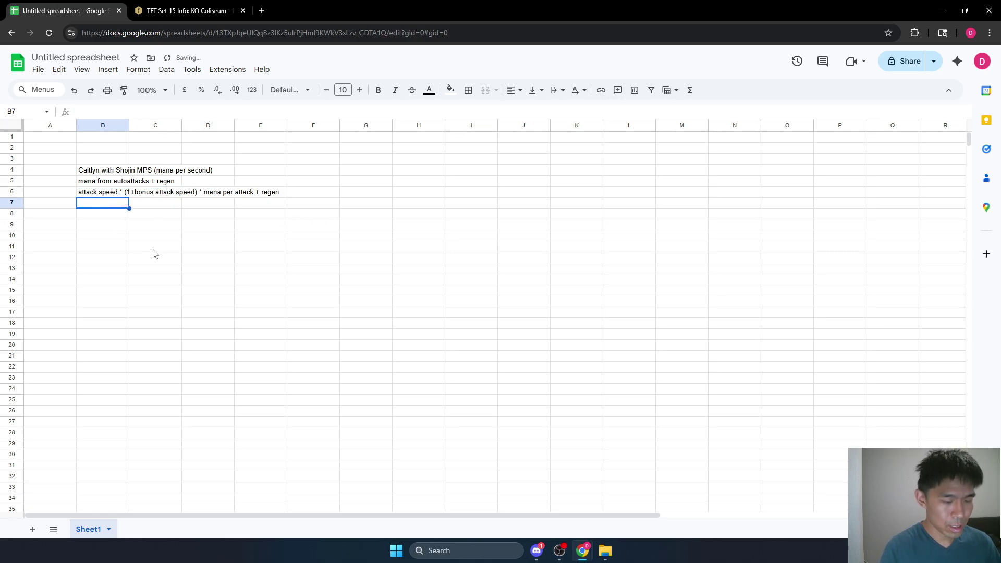
type("=.75")
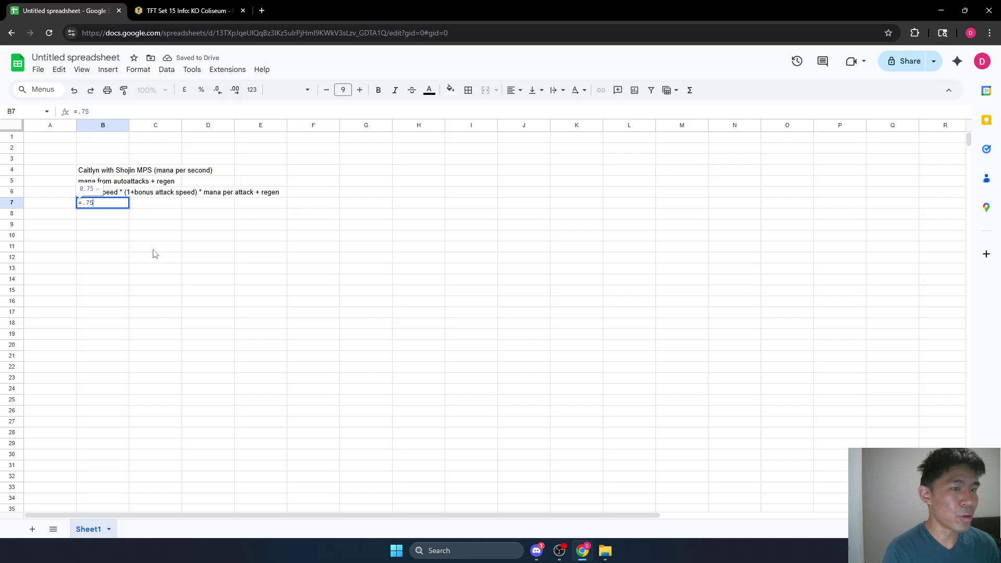
type("*")
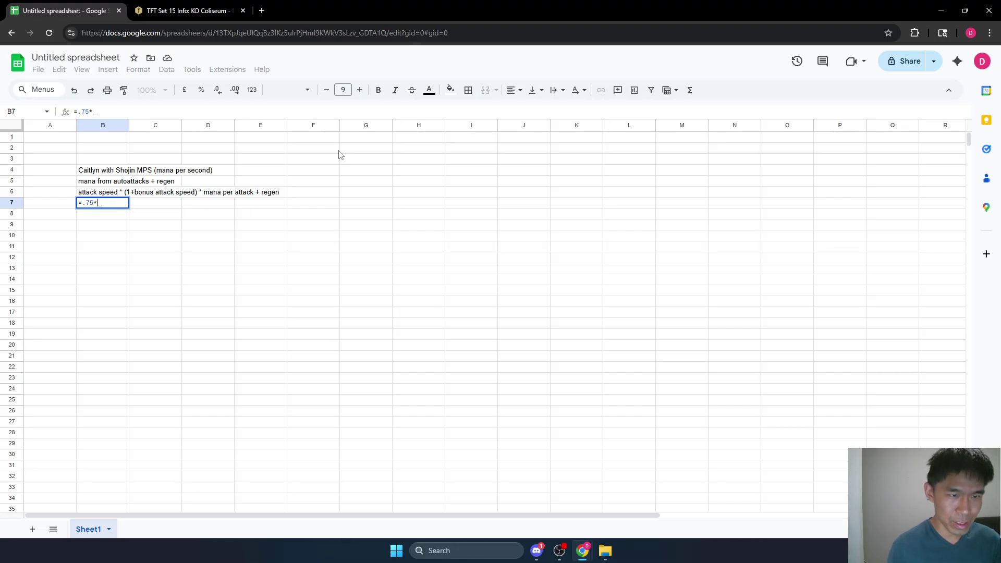
type("1.1")
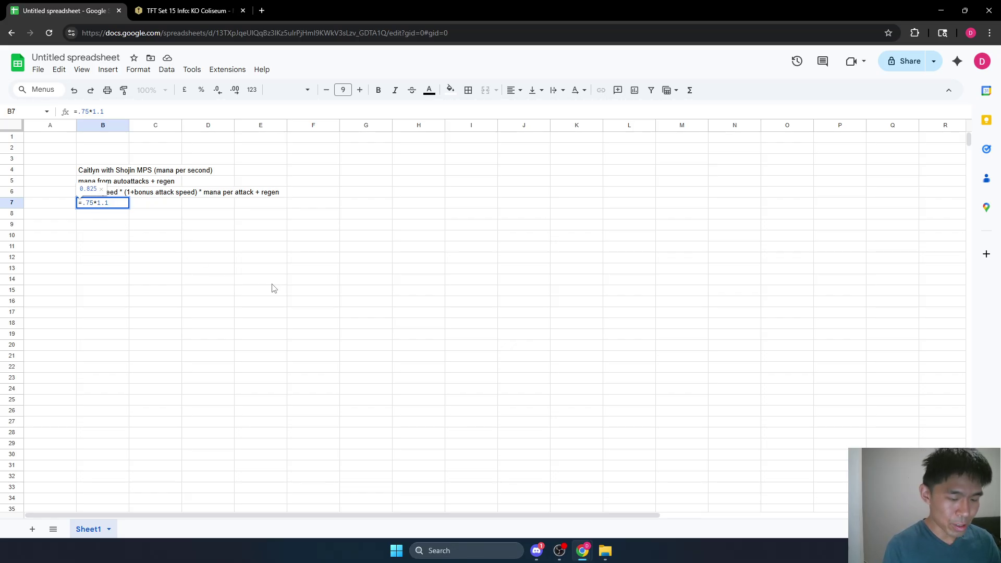
type("+")
key("BackSpace")
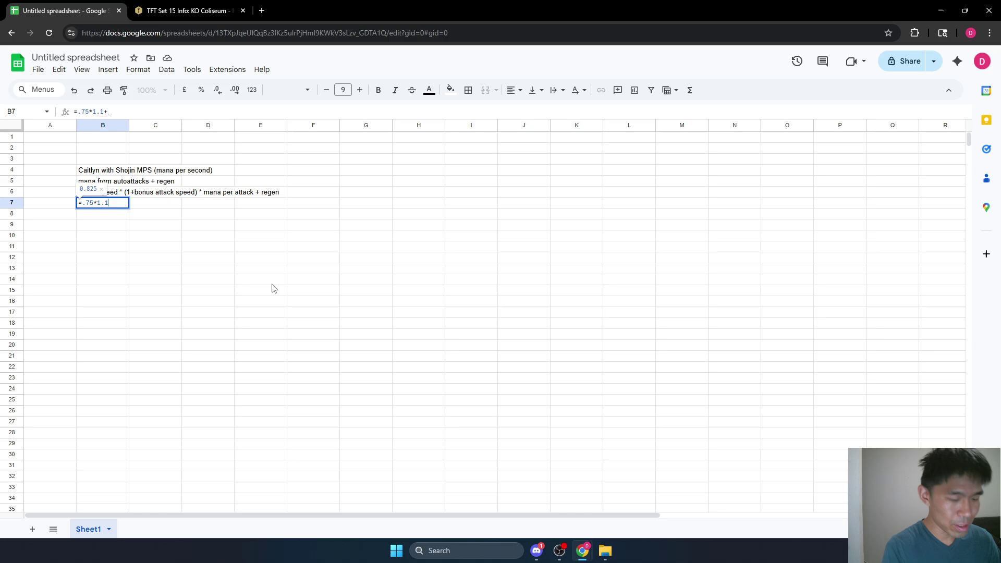
type("*12")
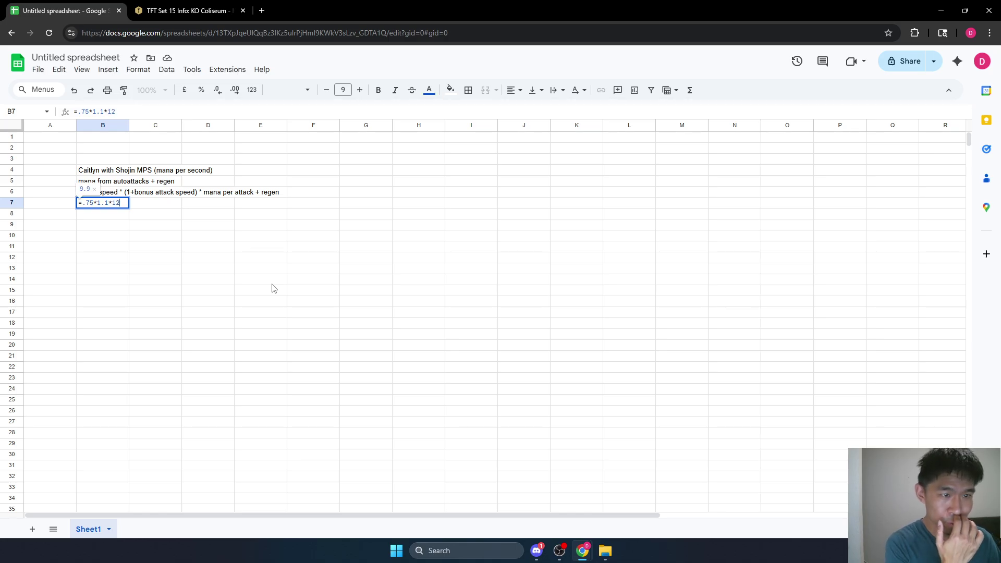
type("+")
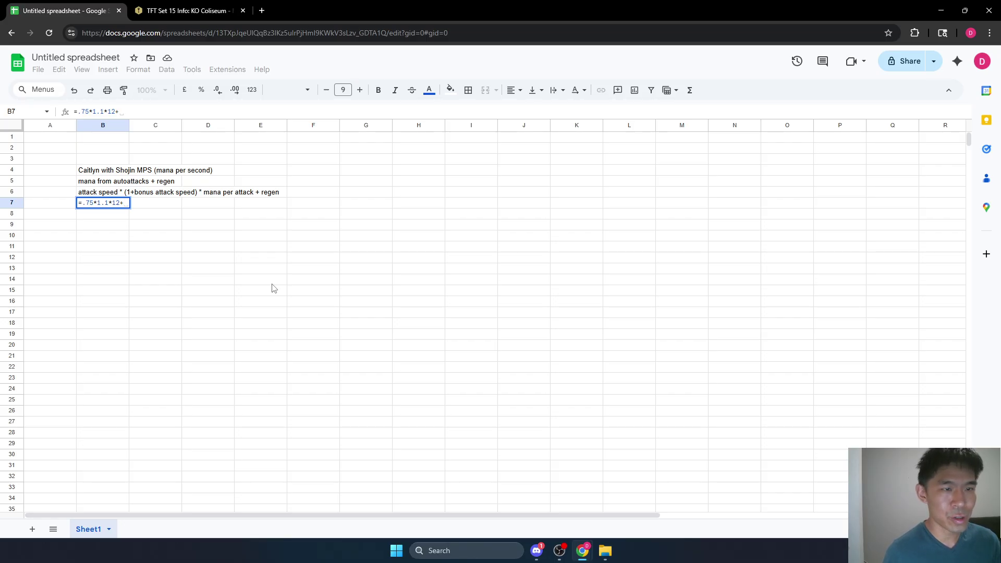
type("3")
key("Return")
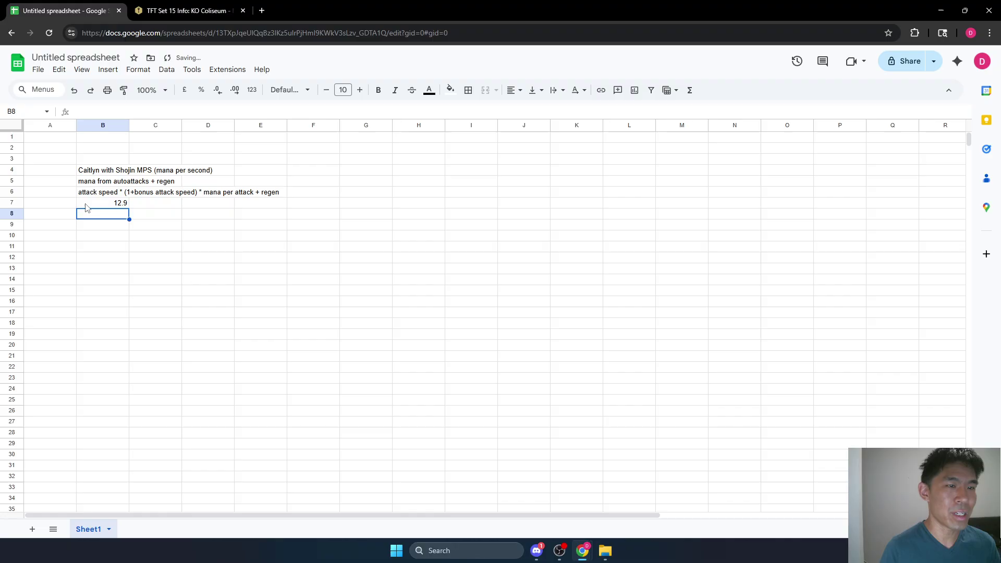
left_click(135, 204)
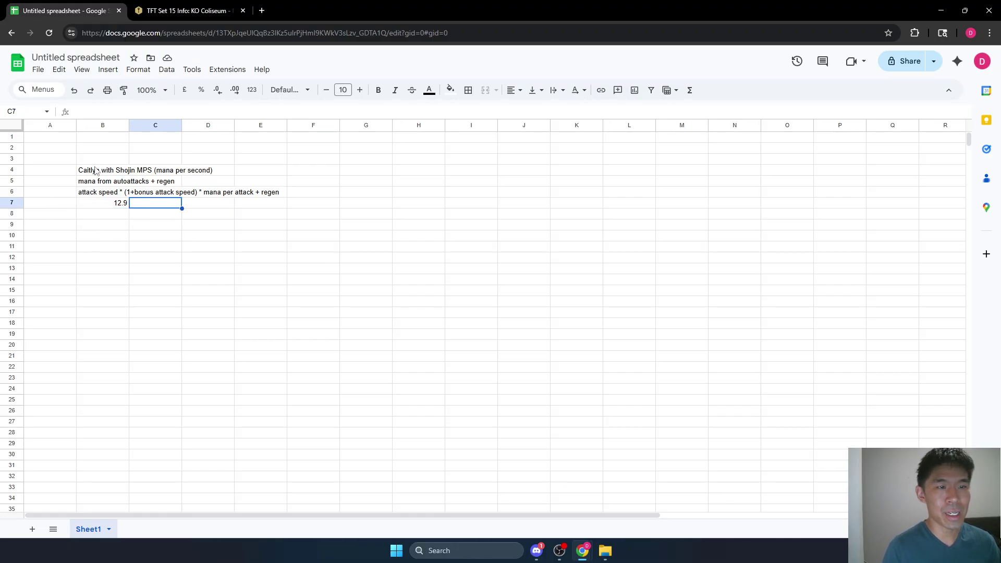
- Label cell B9 'Cait with Blue'
left_click(95, 172)
left_click(93, 230)
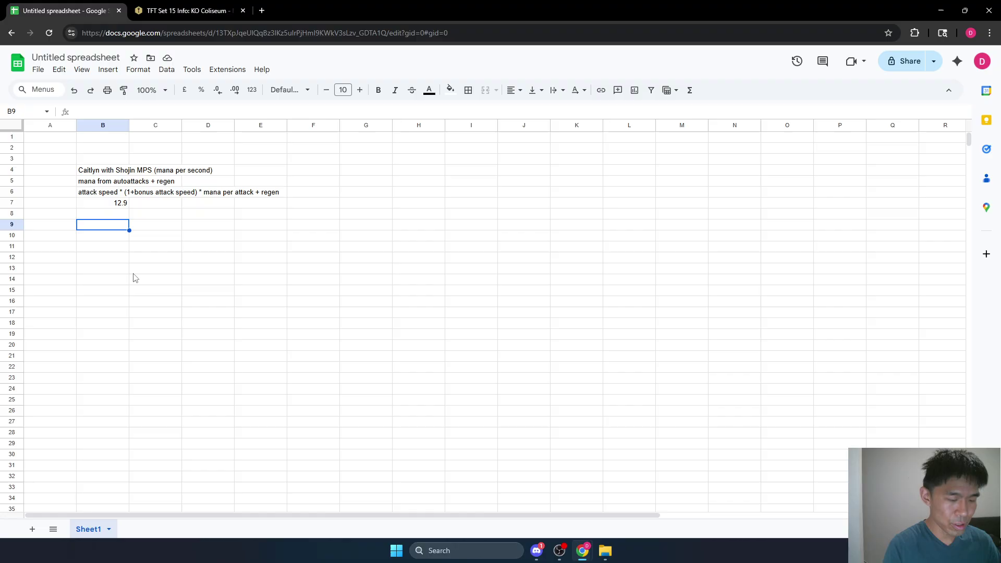
type("Cait")
key("BackSpace")
key("BackSpace")
key("BackSpace")
key("BackSpace")
type("Ca")
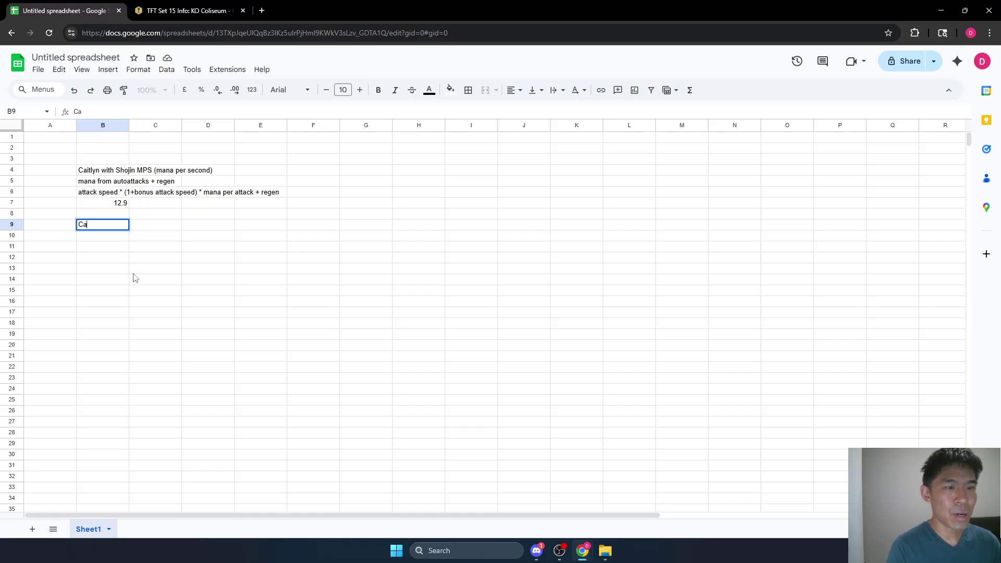
type("it with Blue")
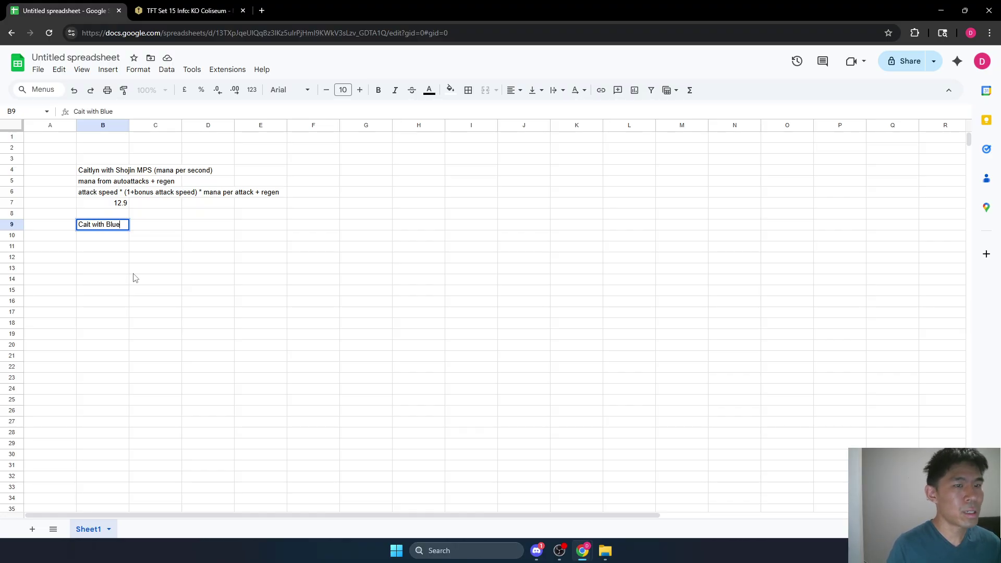
left_click(92, 241)
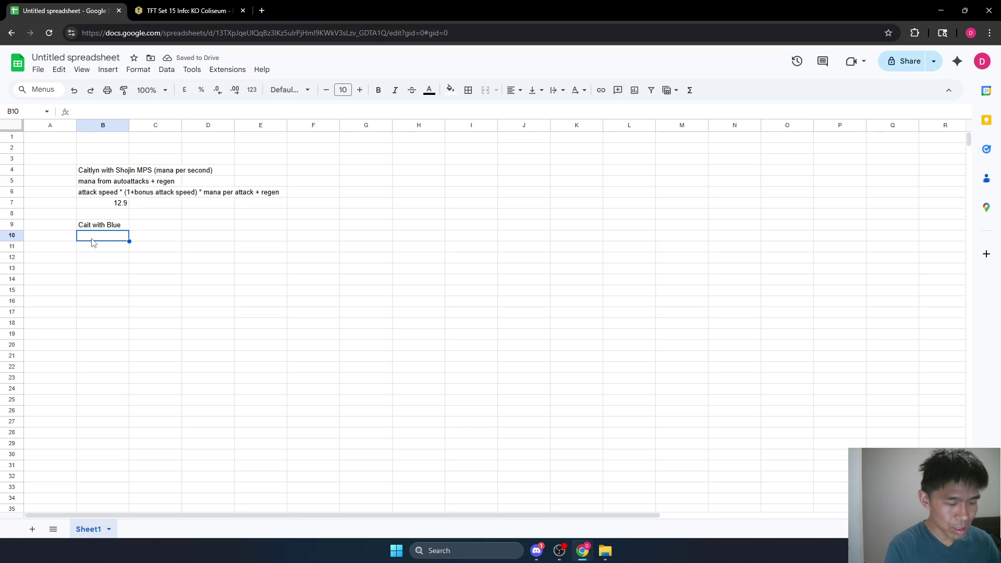
- Enter =.75*1.1*7+8 in B10, giving 13.775
type("=")
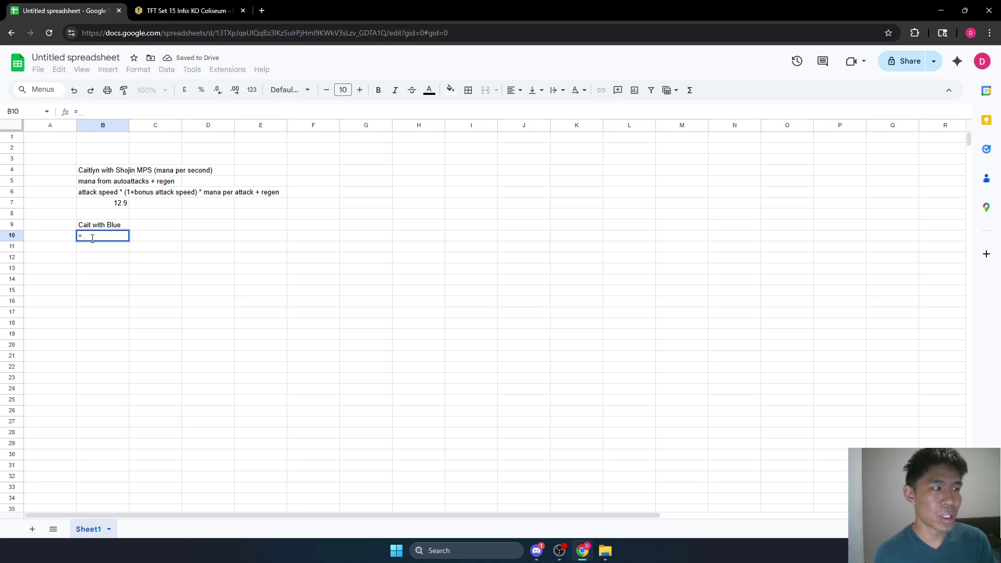
type(".75")
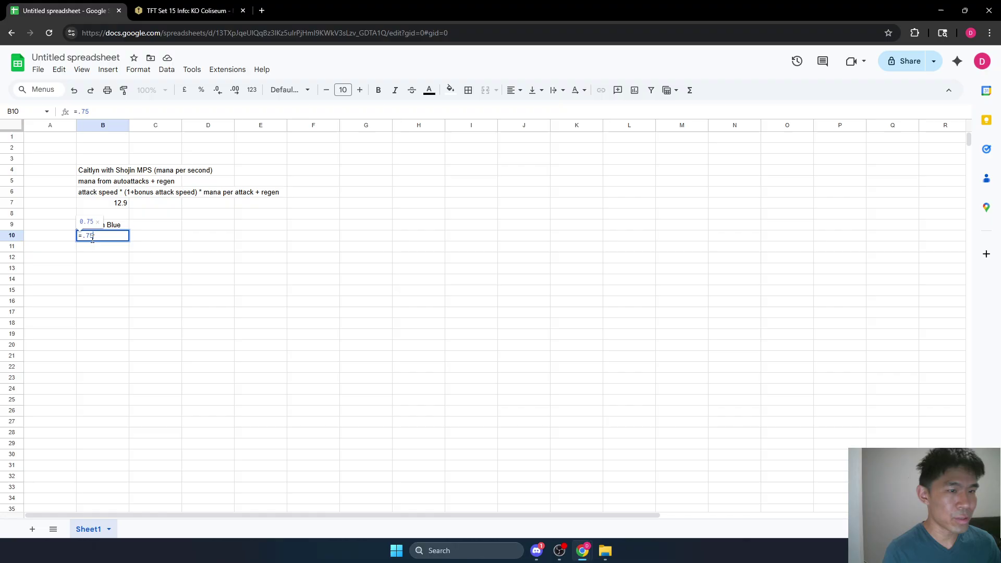
type("*1.1")
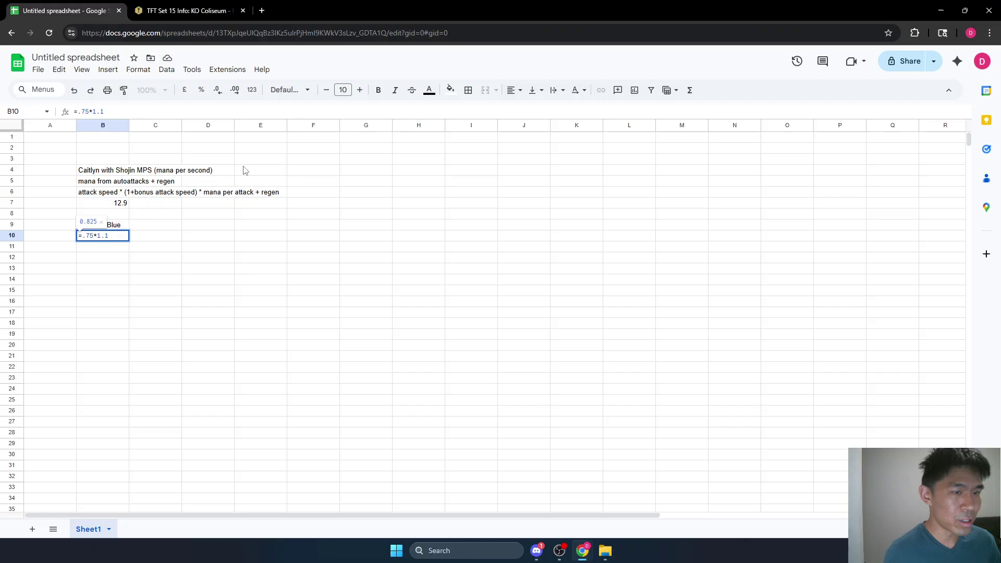
type("*")
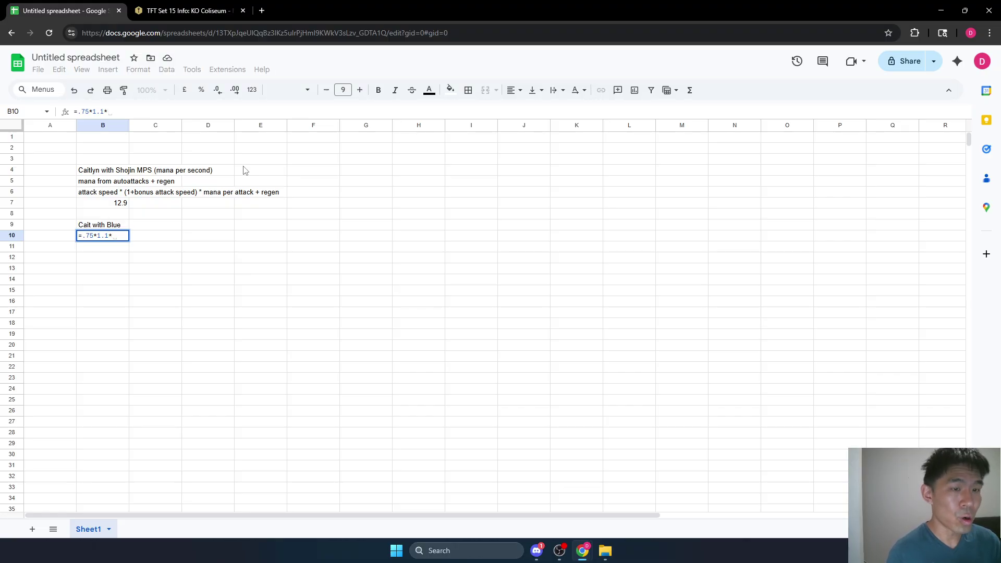
type("7")
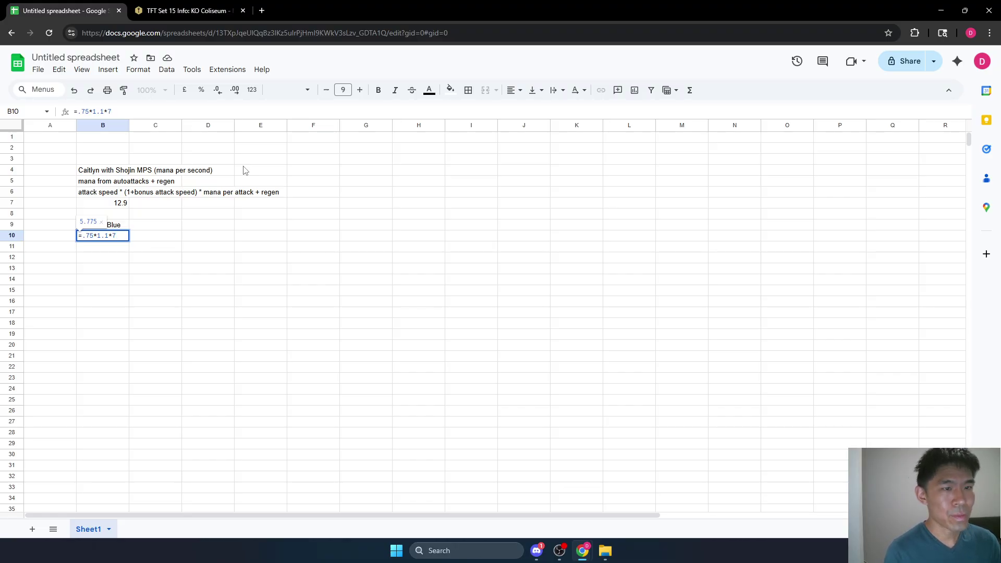
type("+8")
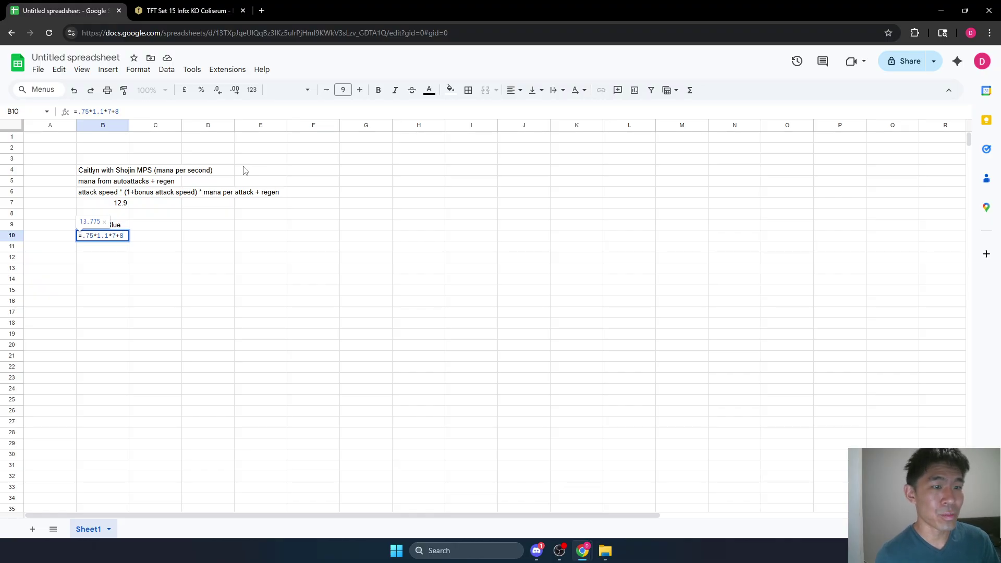
key("Return")
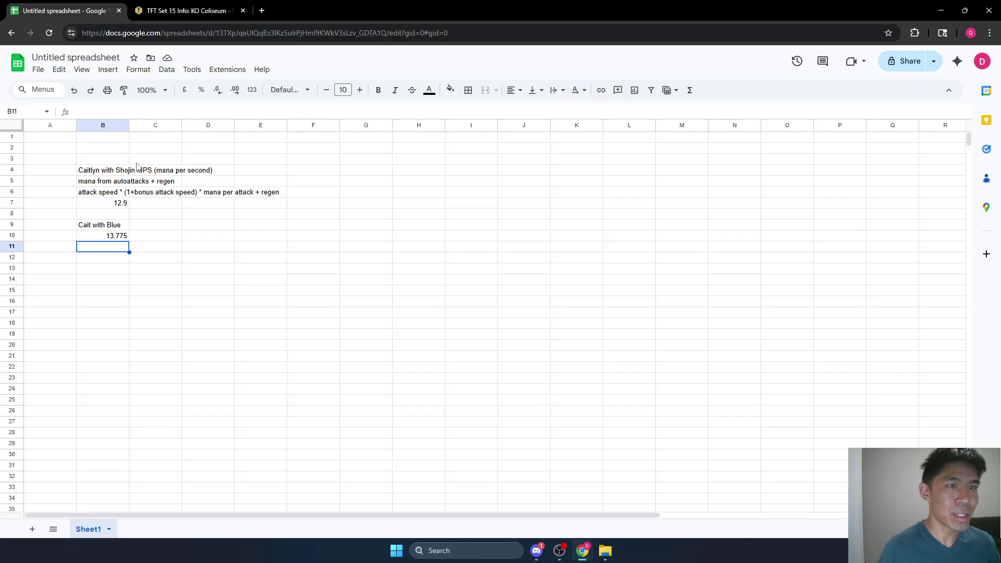
- Filter MetaTFT's Data Explorer to Battle Academia and Caitlyn
key("ctrl+Tab")
mouse_move(305, 57)
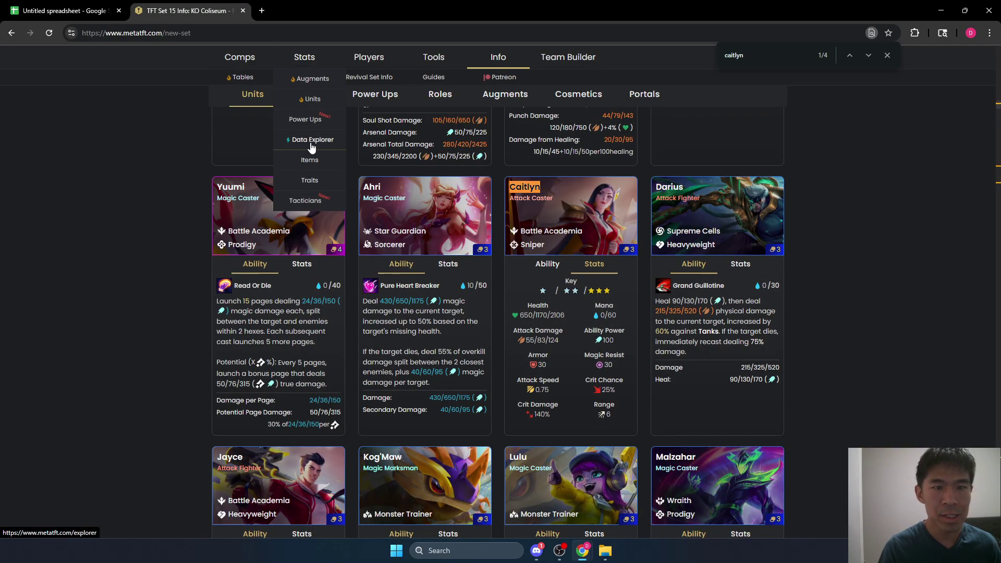
left_click(313, 139)
left_click(311, 261)
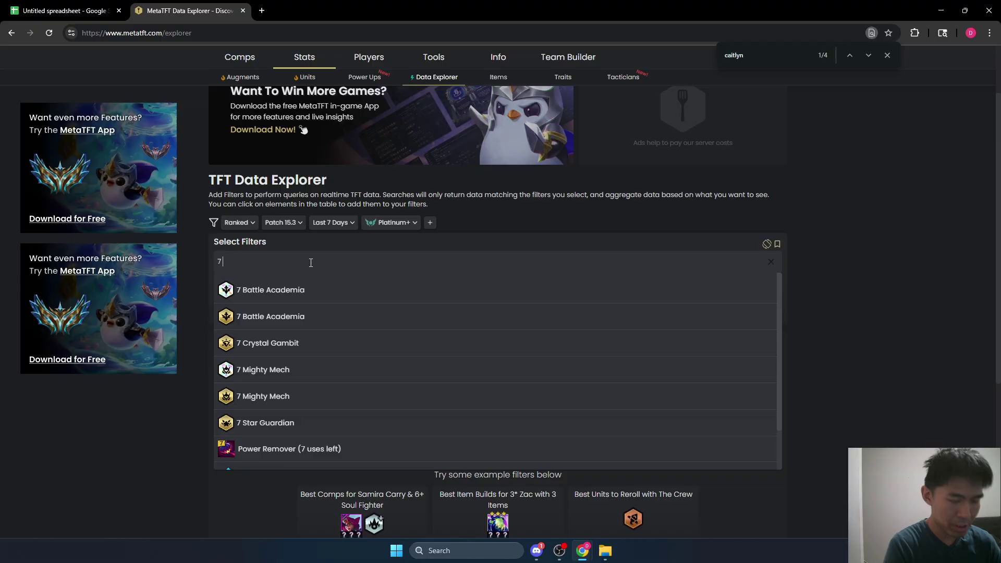
type("acad")
left_click(286, 315)
type("cait")
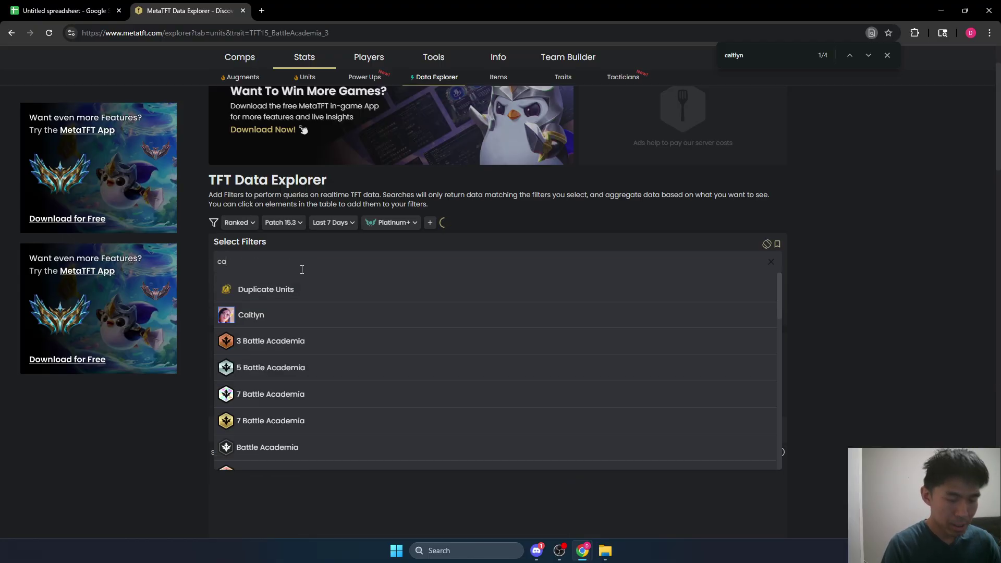
left_click(292, 314)
- Show the Builds table, topped by a 15.6% frequency, 3.94 avg place build
scroll(375, 354, "down", 1)
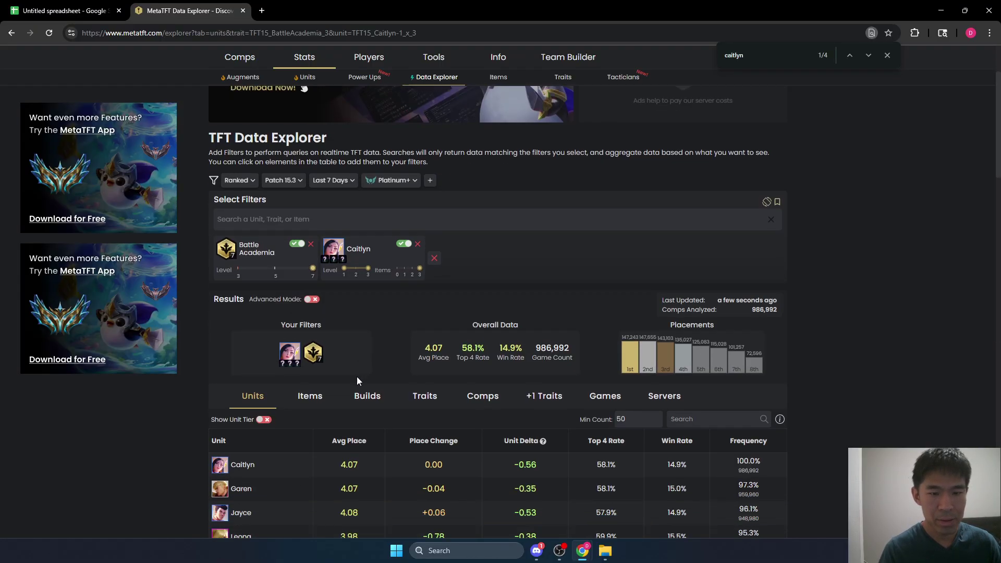
left_click(365, 386)
scroll(338, 364, "down", 3)
scroll(222, 320, "down", 1)
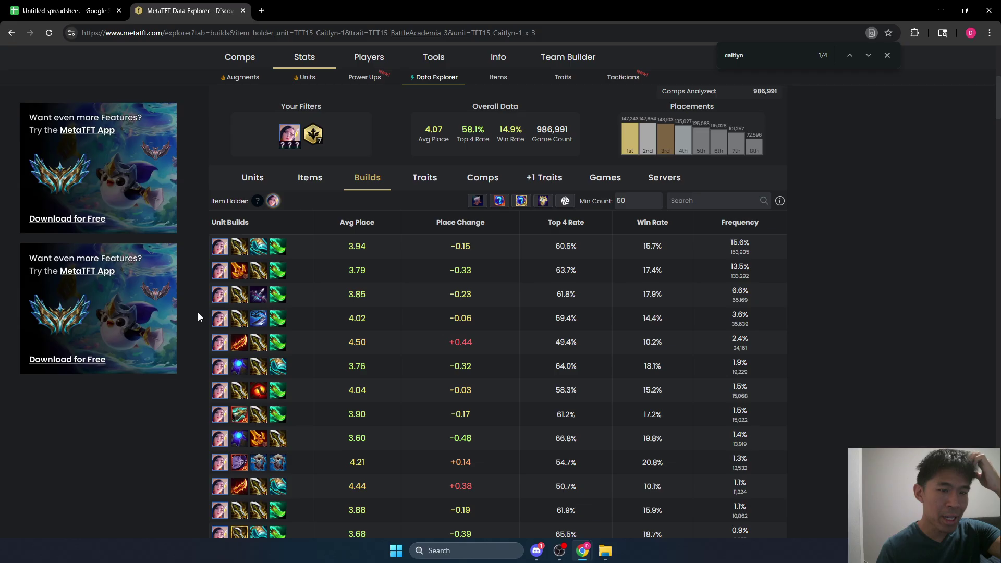
mouse_move(263, 295)
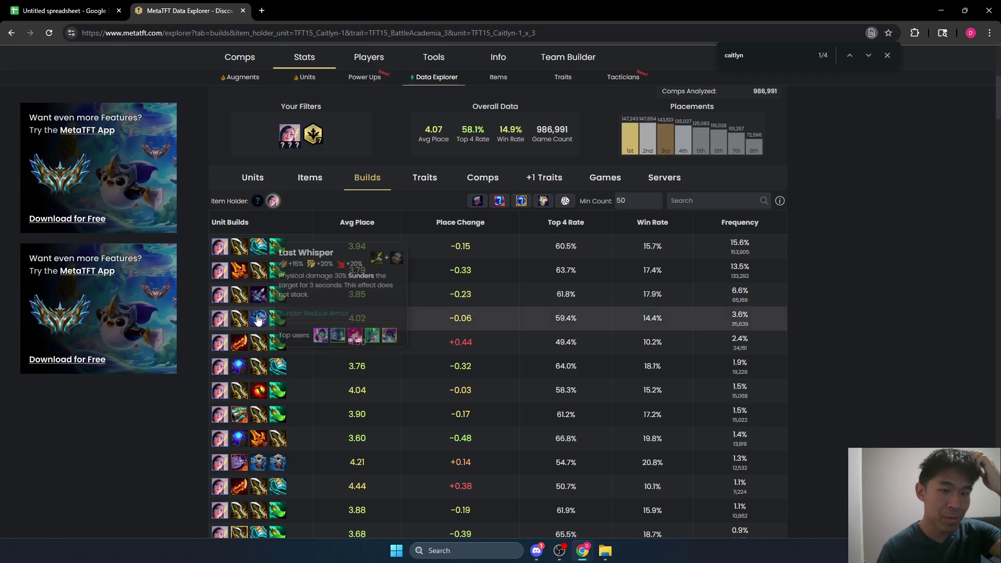
mouse_move(258, 322)
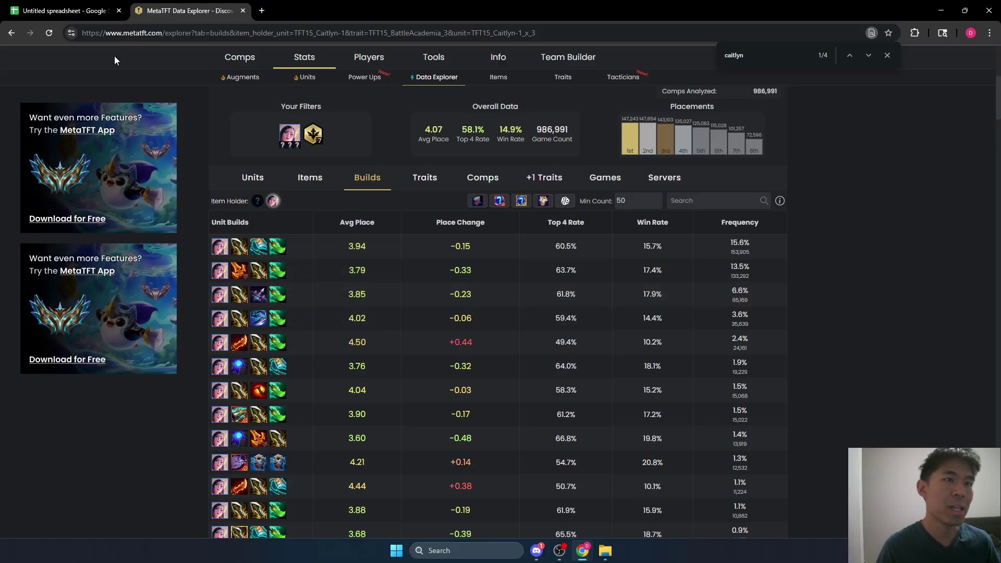
- Change 1.1 to 1.2 in B7's Shojin formula, so it reads 13.8
left_click(63, 11)
double_click(86, 203)
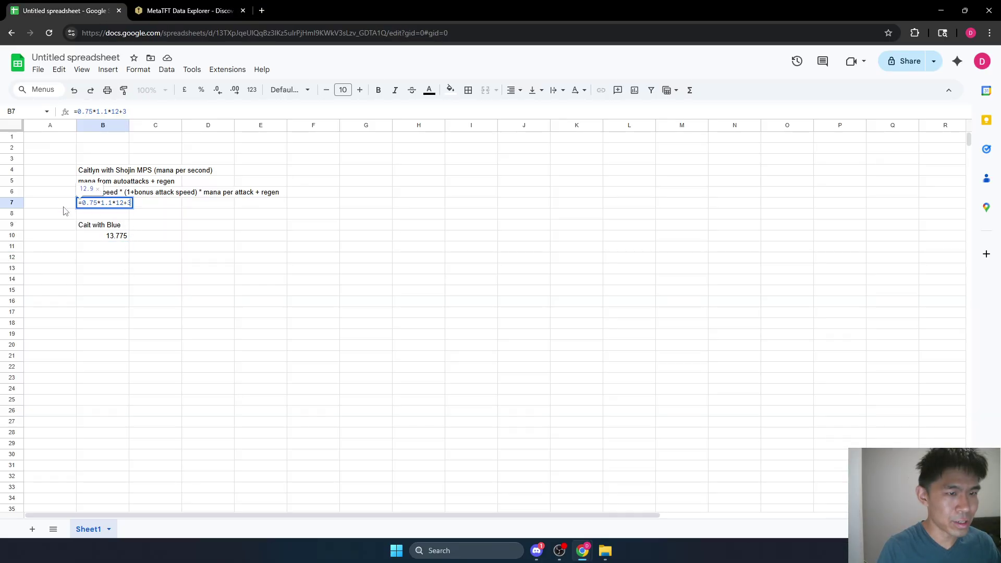
left_click(112, 203)
key("BackSpace")
type("2")
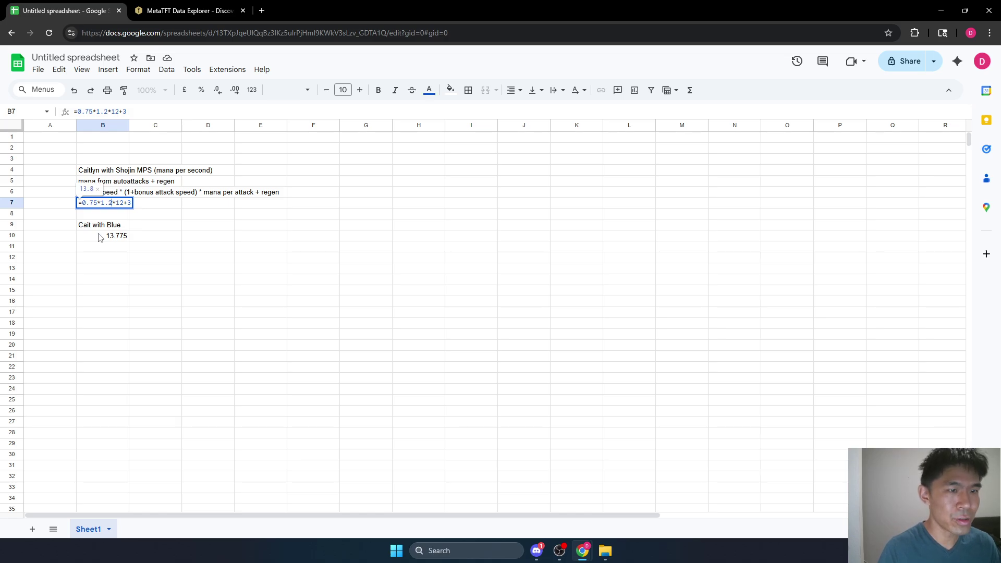
left_click(98, 235)
- Change 1.1 to 1.2 in B10's Blue Buff formula for 14.3, then return to MetaTFT
double_click(96, 235)
left_click(111, 235)
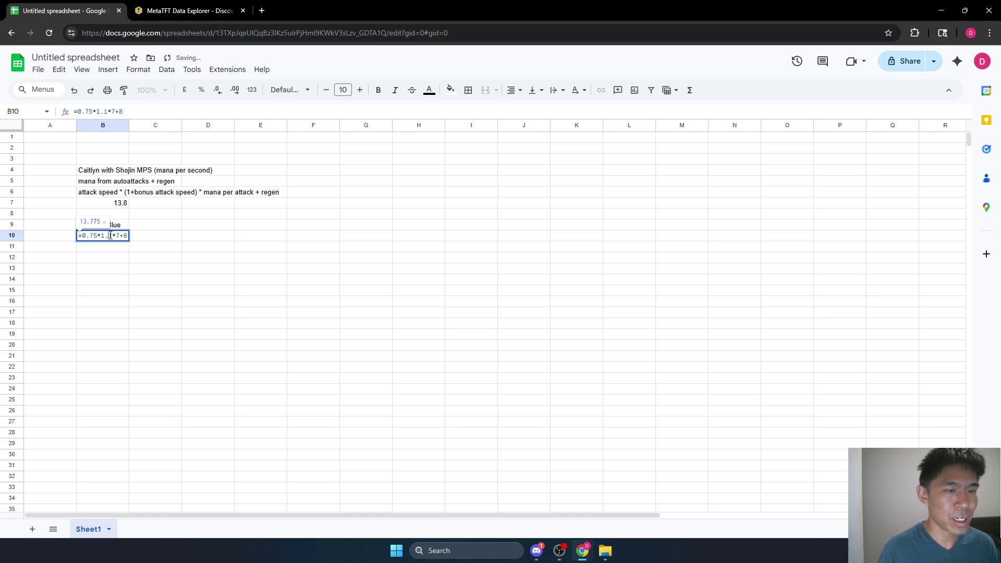
key("BackSpace")
type("2")
left_click(152, 219)
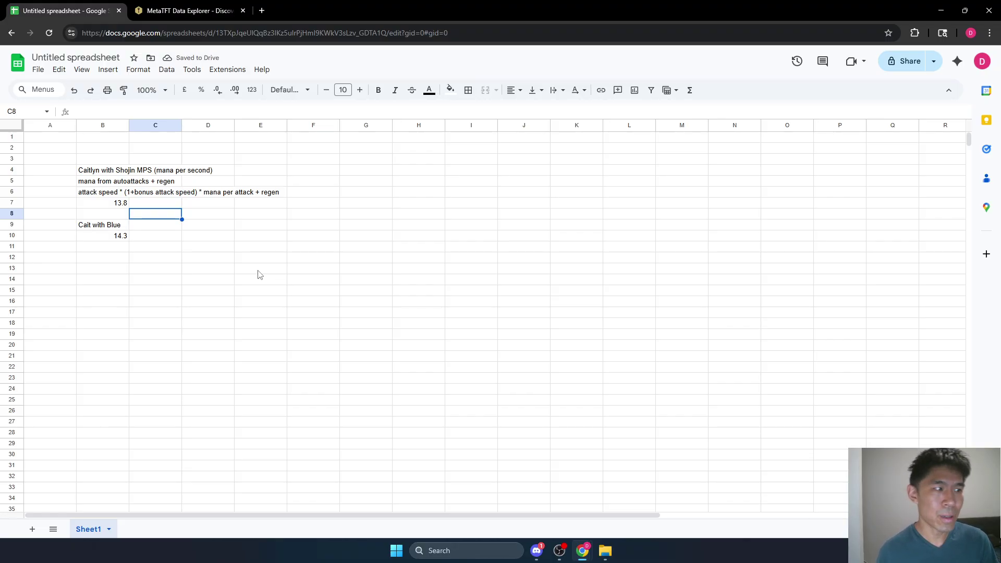
left_click(95, 256)
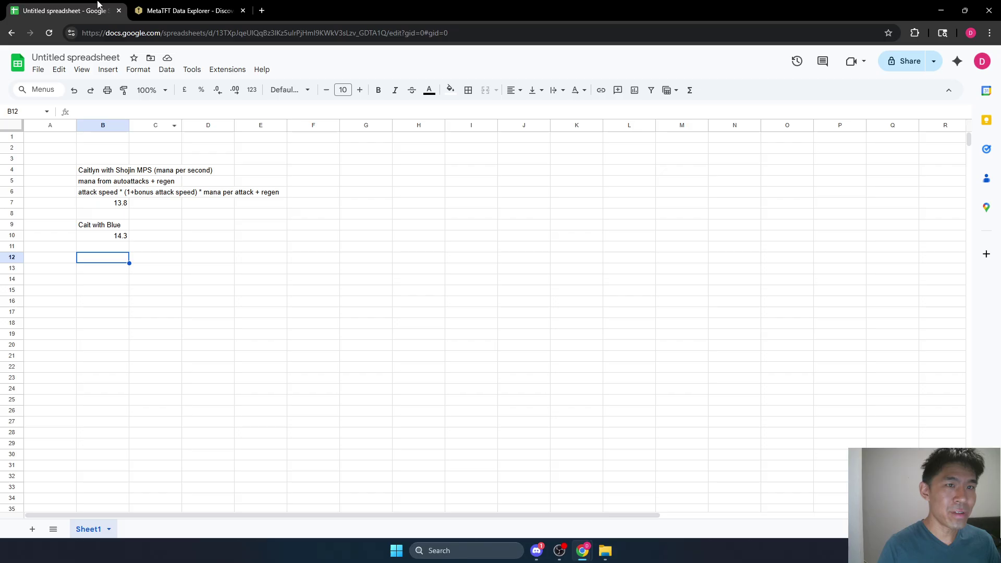
left_click(188, 11)
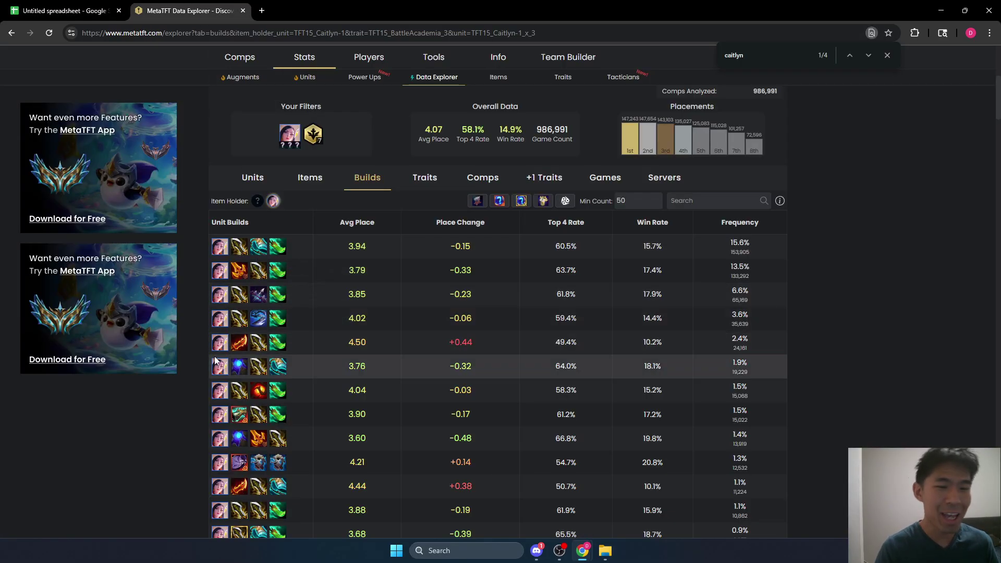
- Look over the Caitlyn Battle Academia builds table
mouse_move(278, 250)
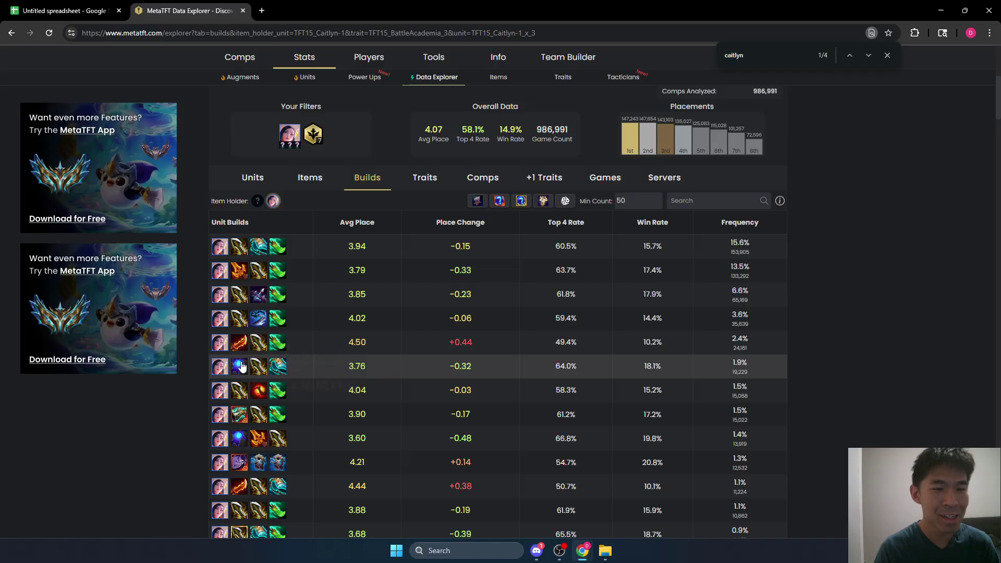
mouse_move(239, 366)
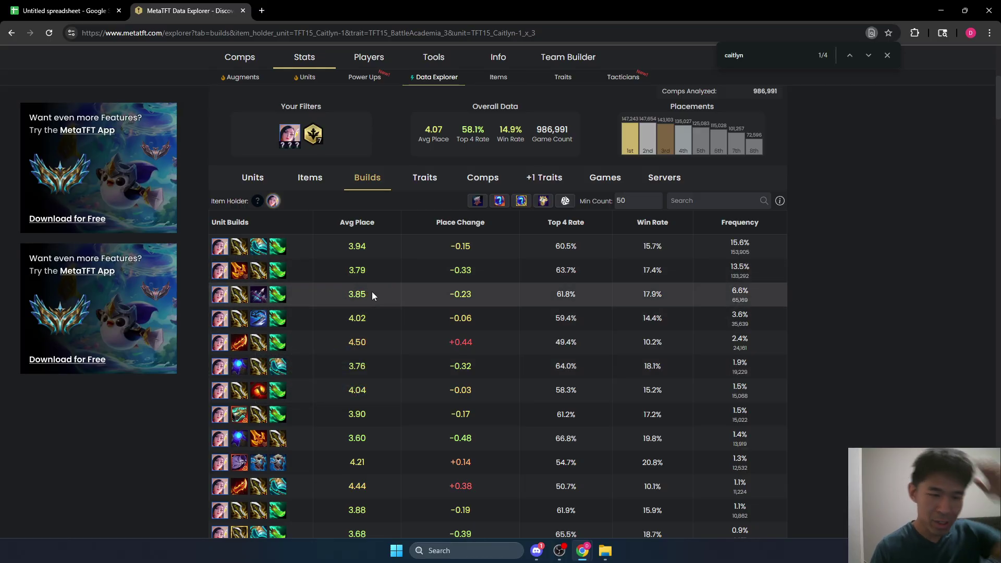
scroll(370, 292, "down", 3)
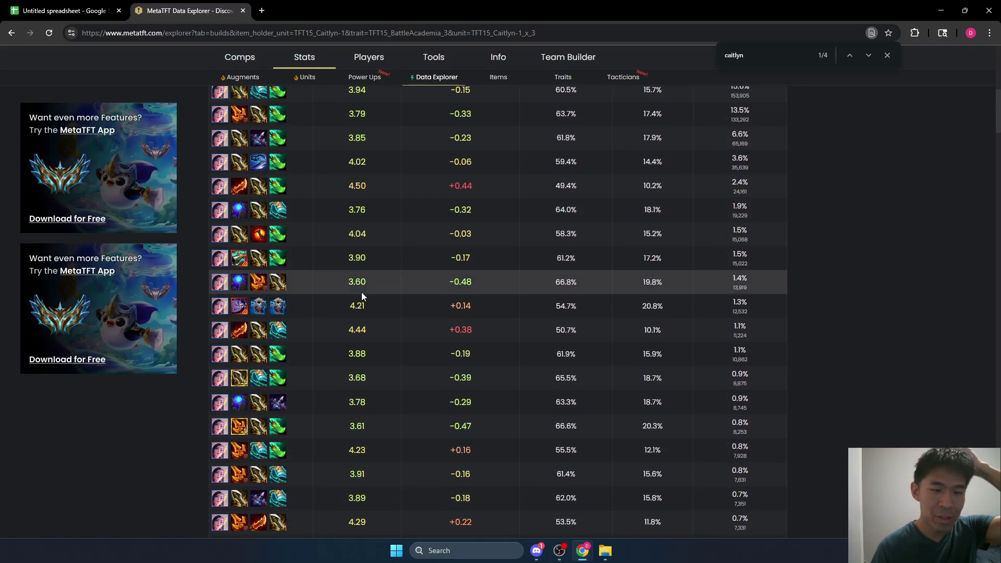
scroll(362, 296, "down", 4)
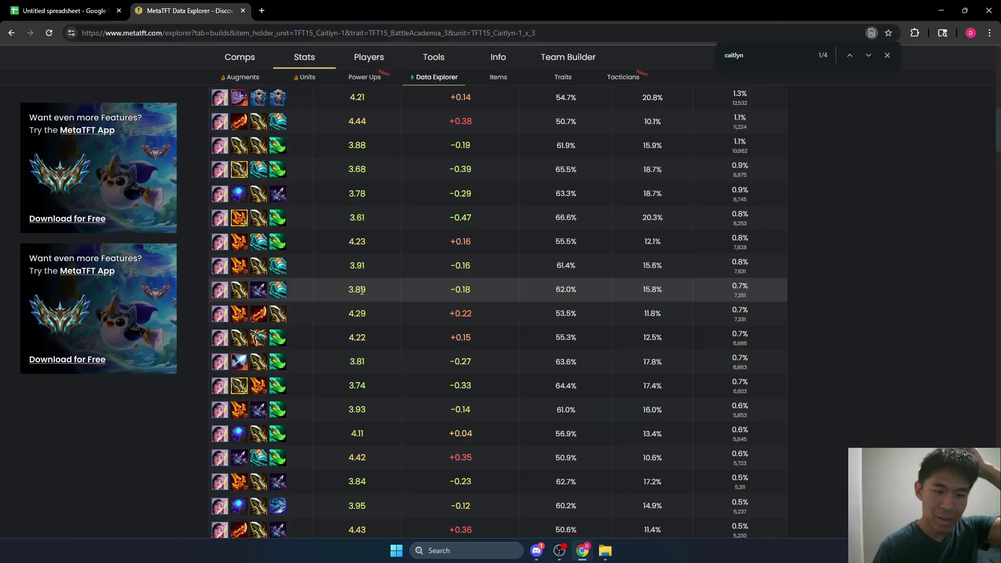
scroll(361, 291, "down", 3)
scroll(373, 301, "up", 4)
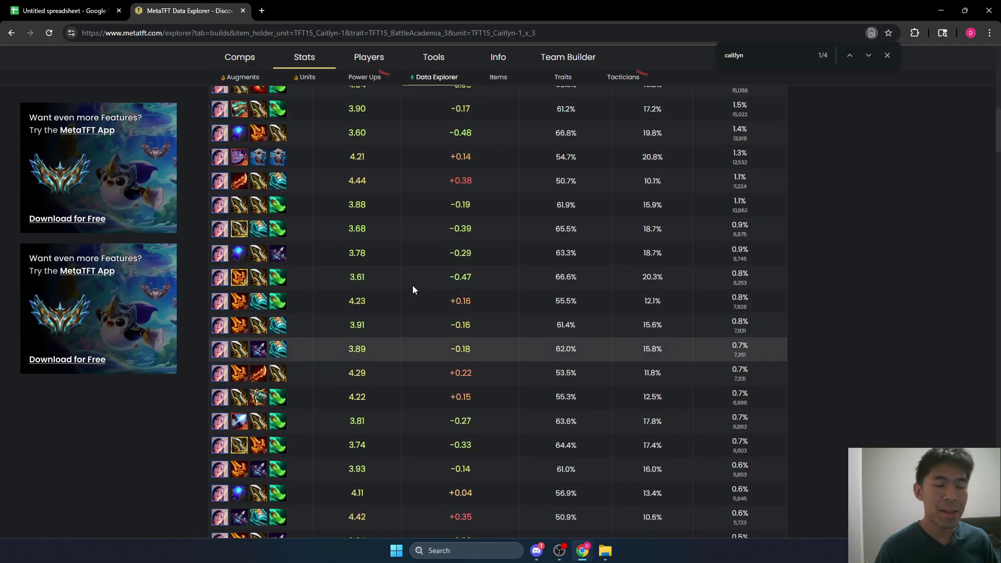
scroll(411, 286, "up", 10)
- Swap in a Senna filter and view her builds (top at 21.8%), then return to the sheet
left_click(419, 340)
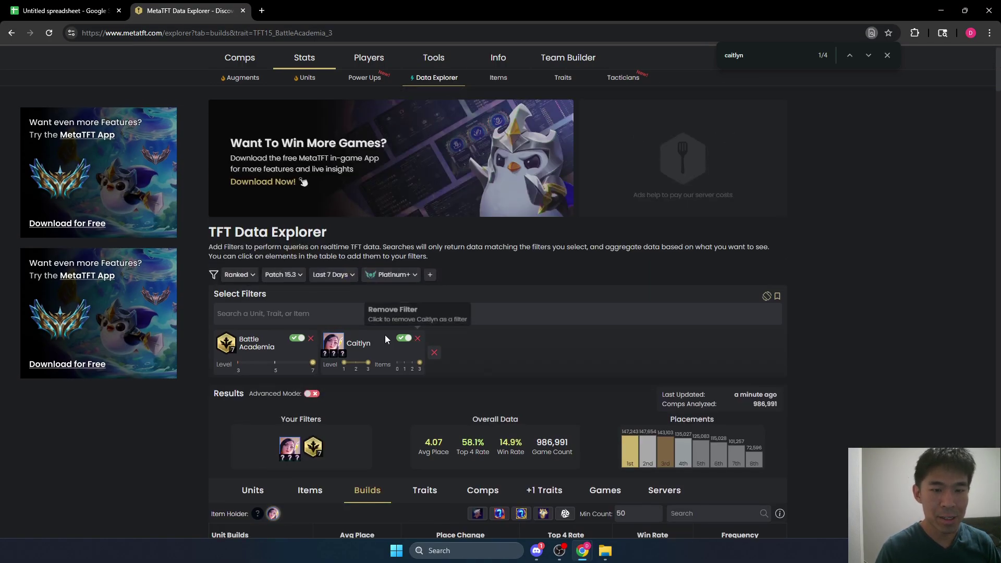
left_click(313, 339)
type("senna")
left_click(270, 344)
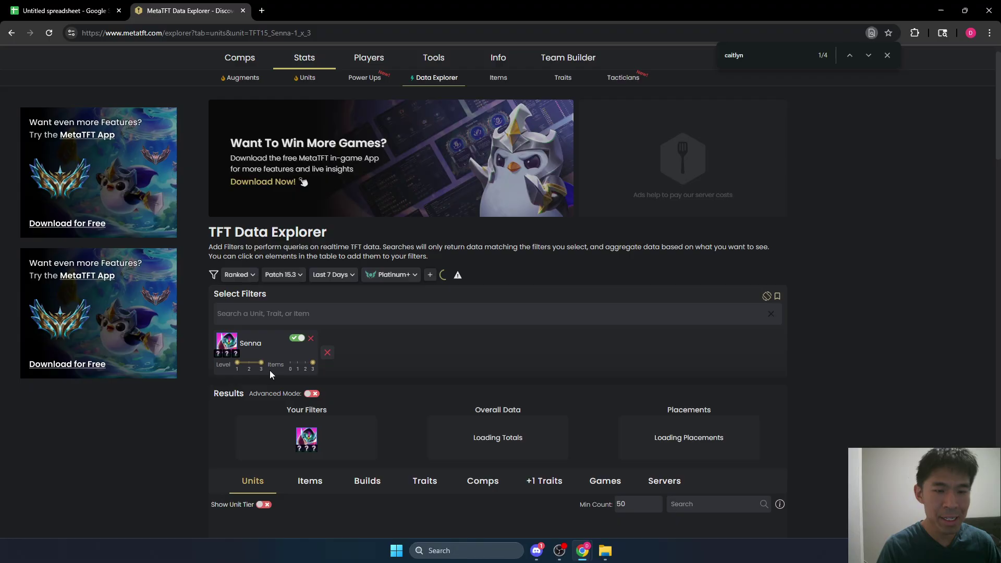
scroll(376, 338, "down", 3)
left_click(367, 330)
scroll(344, 267, "down", 1)
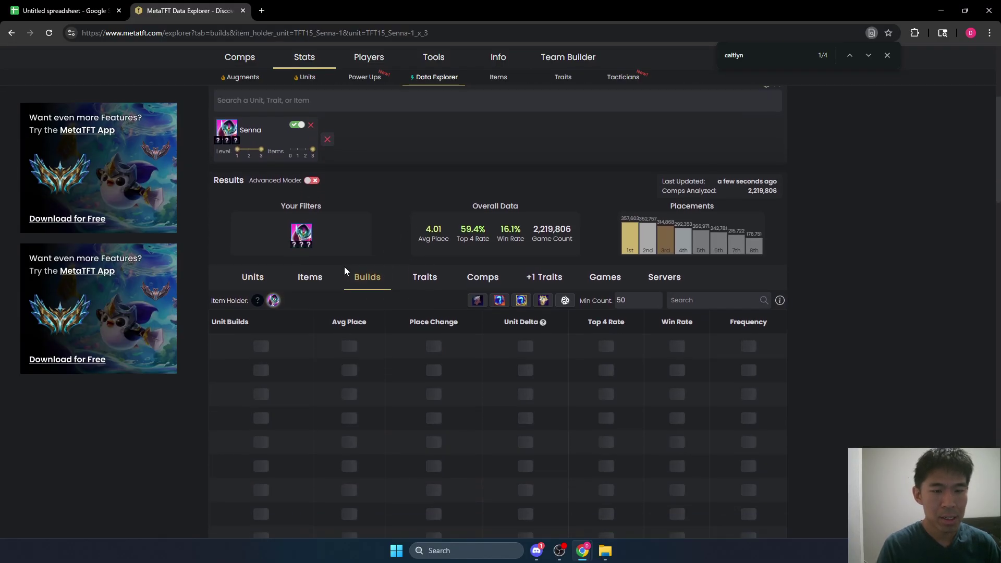
scroll(344, 267, "down", 2)
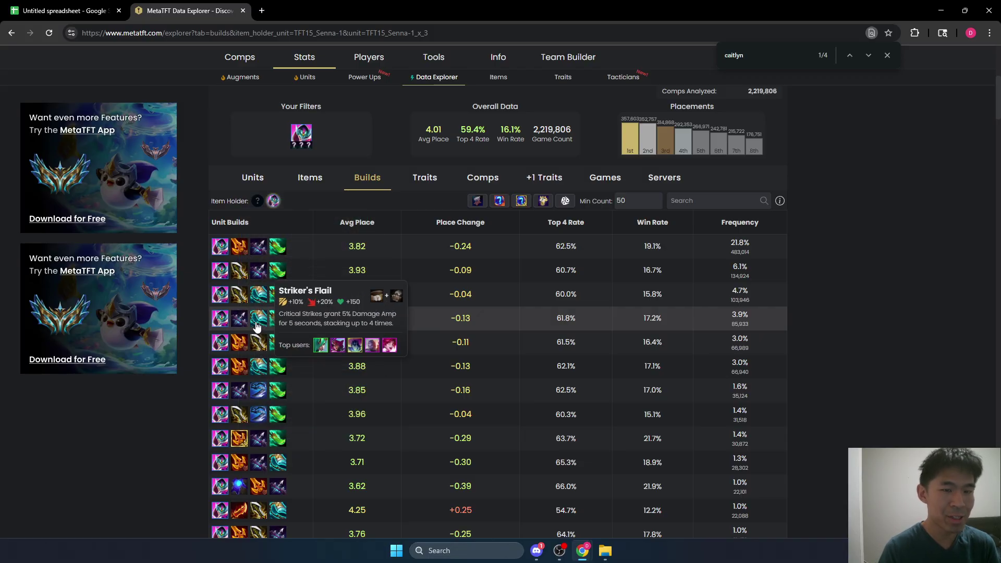
left_click(82, 12)
- Change the 1.2 factor to 1.3 in the B7 and B10 formulas, giving 14.7 and 14.825
double_click(115, 203)
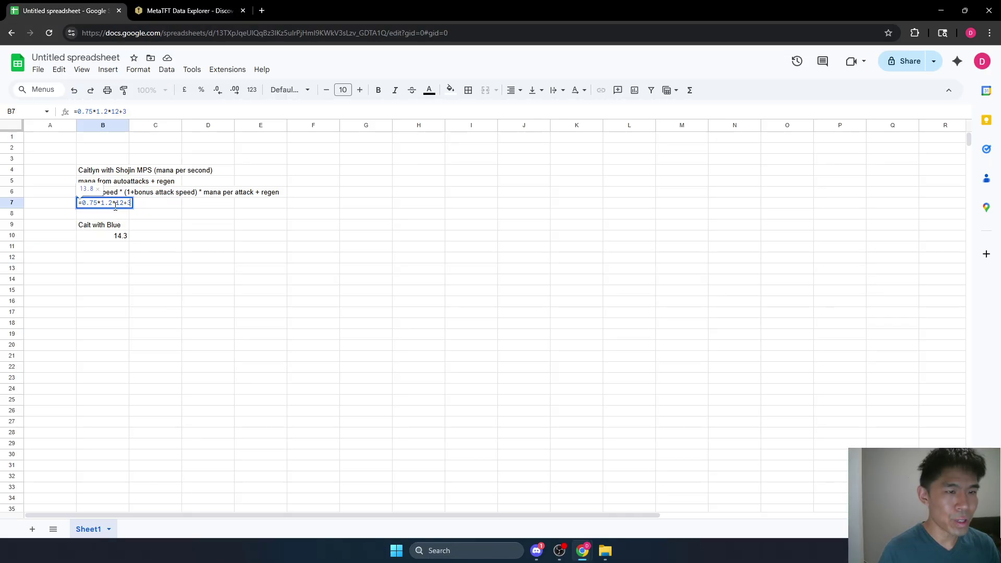
double_click(110, 203)
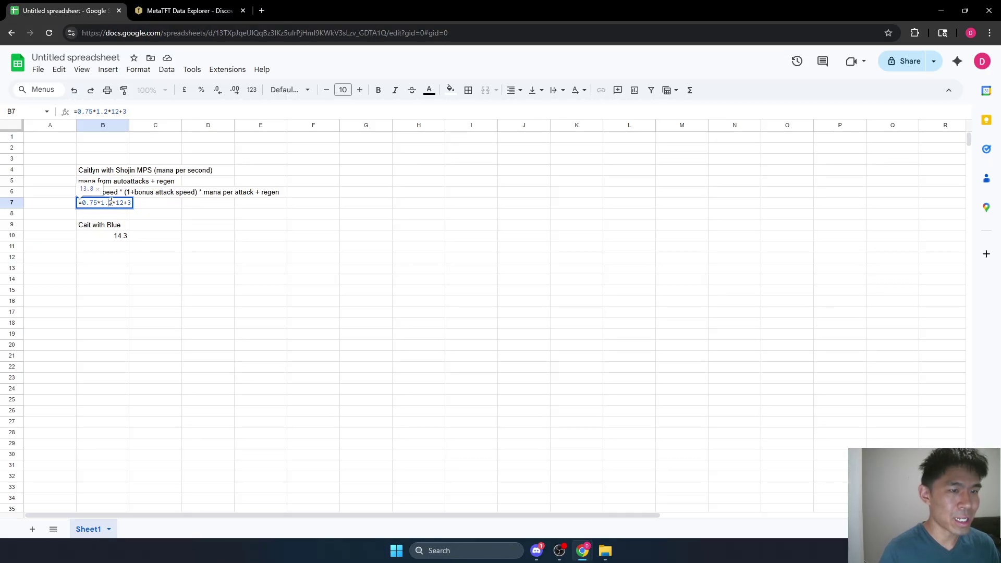
left_click(116, 236)
double_click(101, 236)
double_click(110, 235)
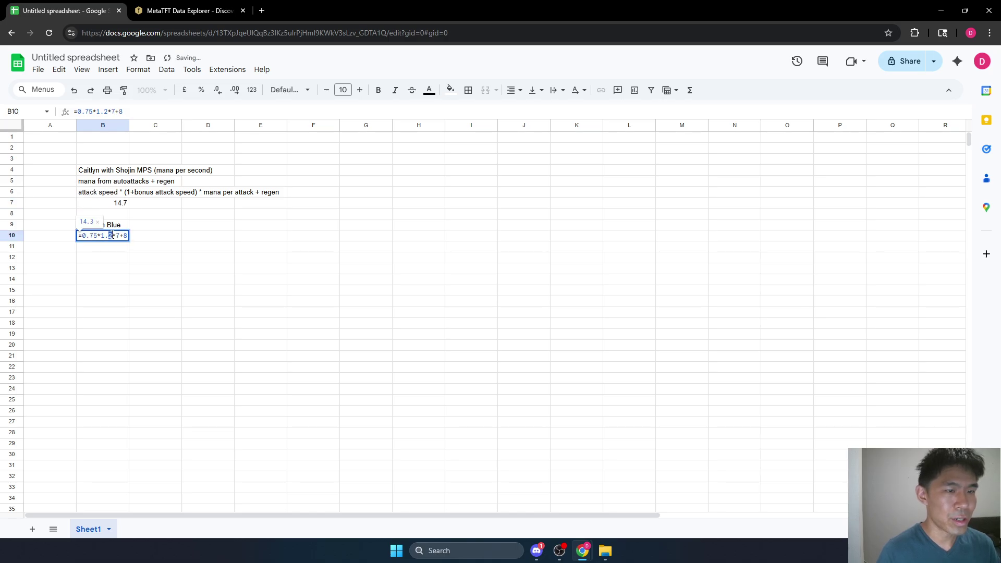
type("3")
key("shift+Return")
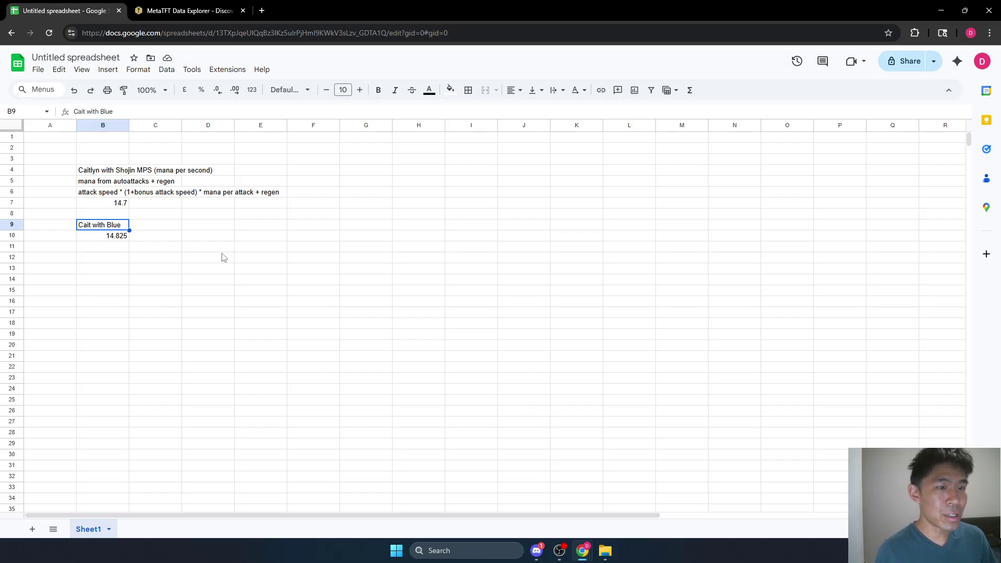
- Find Senna on MetaTFT's Set Info page and show her stats: 0.75 attack speed, 0/60 mana
left_click(168, 11)
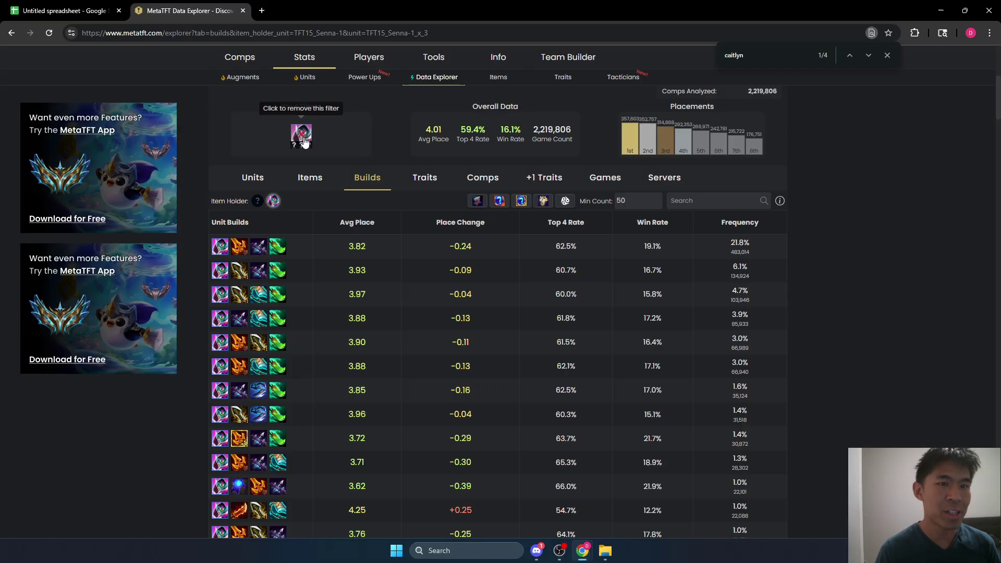
left_click(505, 79)
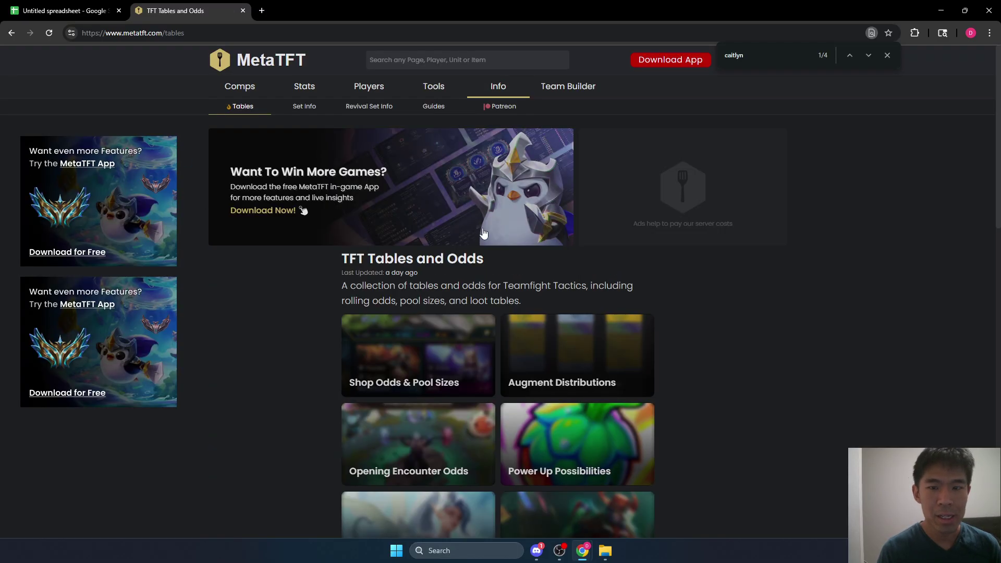
left_click(305, 107)
key("ctrl+f")
type("senna")
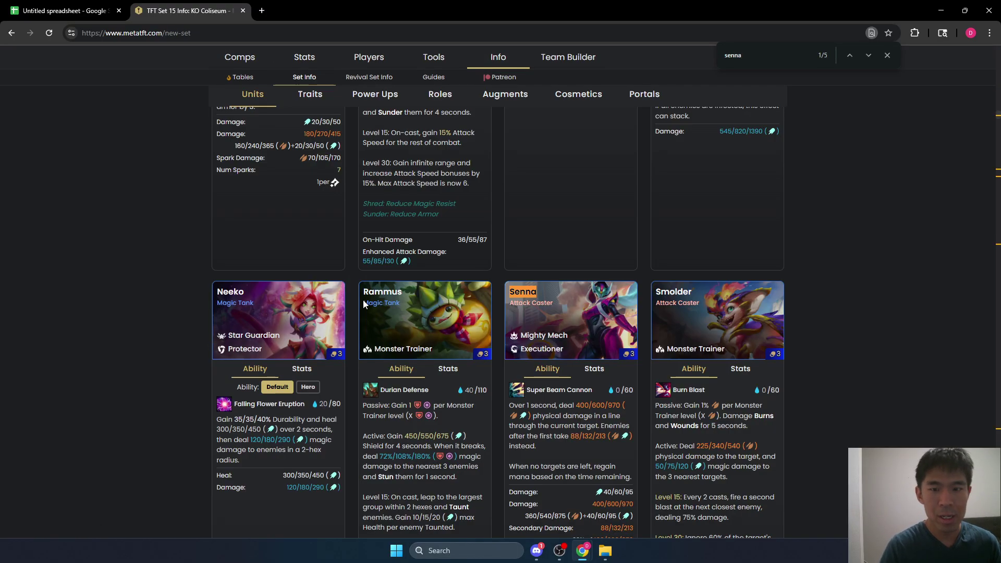
left_click(594, 264)
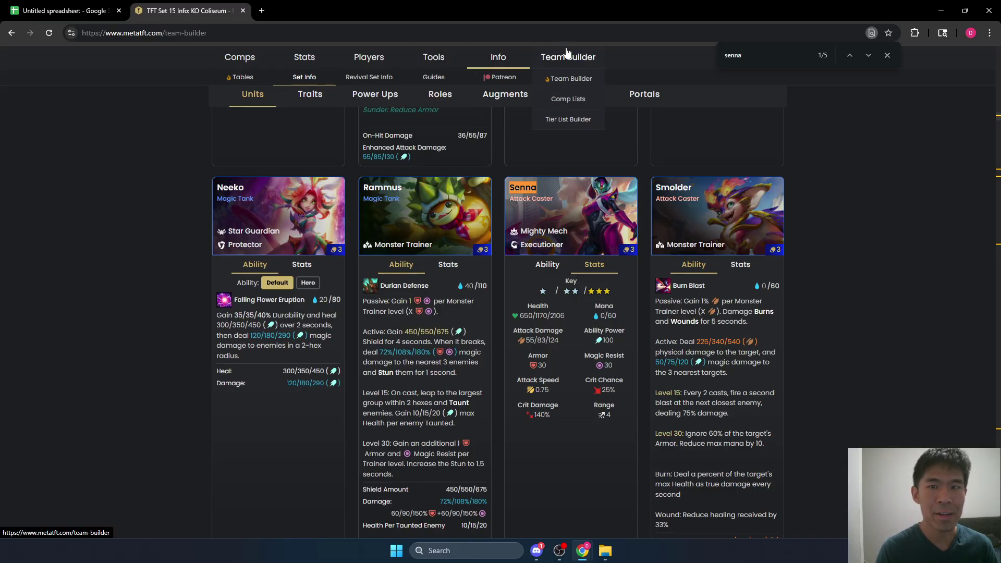
- Open MetaTFT's Team Builder with an opponent board enabled
left_click(562, 78)
mouse_move(479, 90)
scroll(510, 251, "up", 4)
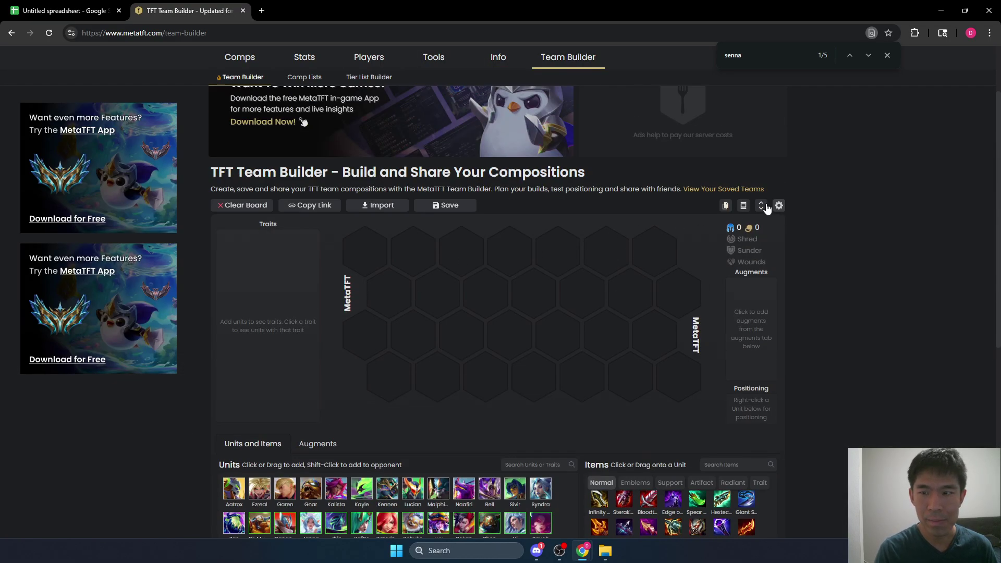
left_click(761, 205)
scroll(586, 261, "down", 5)
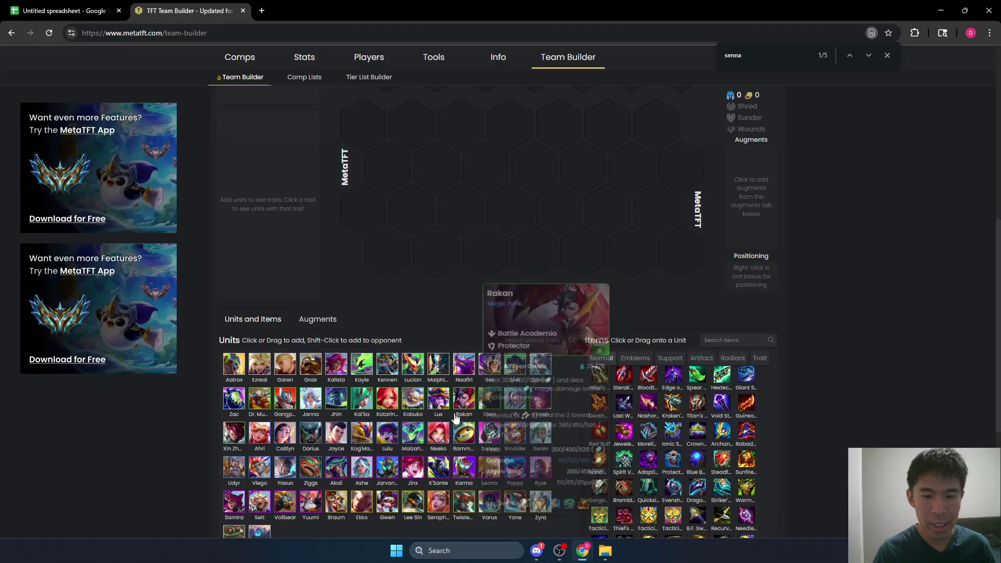
- Place Senna on your board and Kai'Sa on the opponent board's top-left hex
left_click_drag(488, 432, 674, 258)
scroll(335, 209, "up", 4)
left_click_drag(361, 398, 361, 146)
left_click_drag(678, 460, 589, 384)
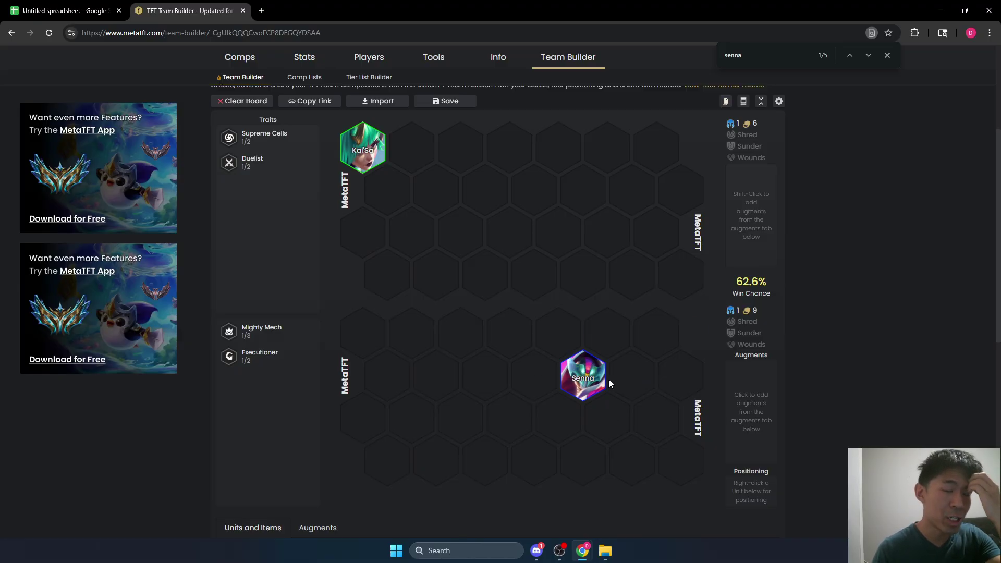
scroll(453, 297, "down", 2)
left_click_drag(581, 268, 680, 356)
scroll(434, 318, "down", 1)
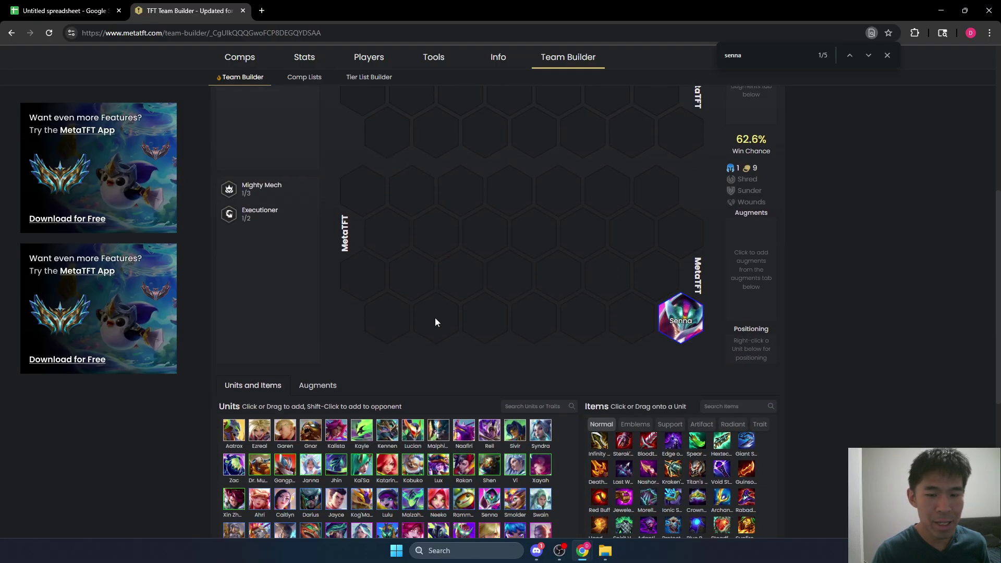
scroll(434, 317, "down", 2)
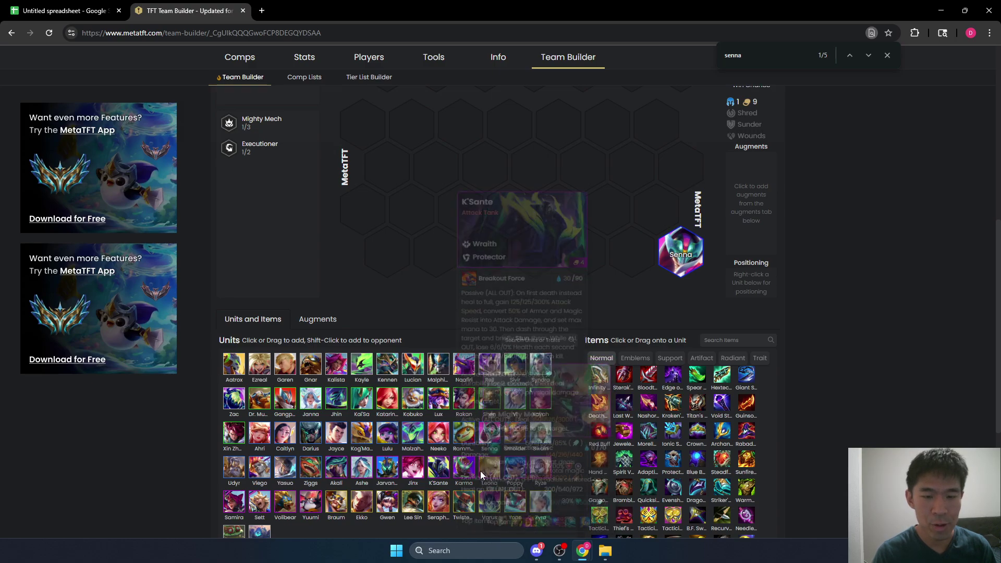
- Add Jarvan IV beside Senna, bringing the win chance to 50.5%
left_click_drag(388, 468, 599, 309)
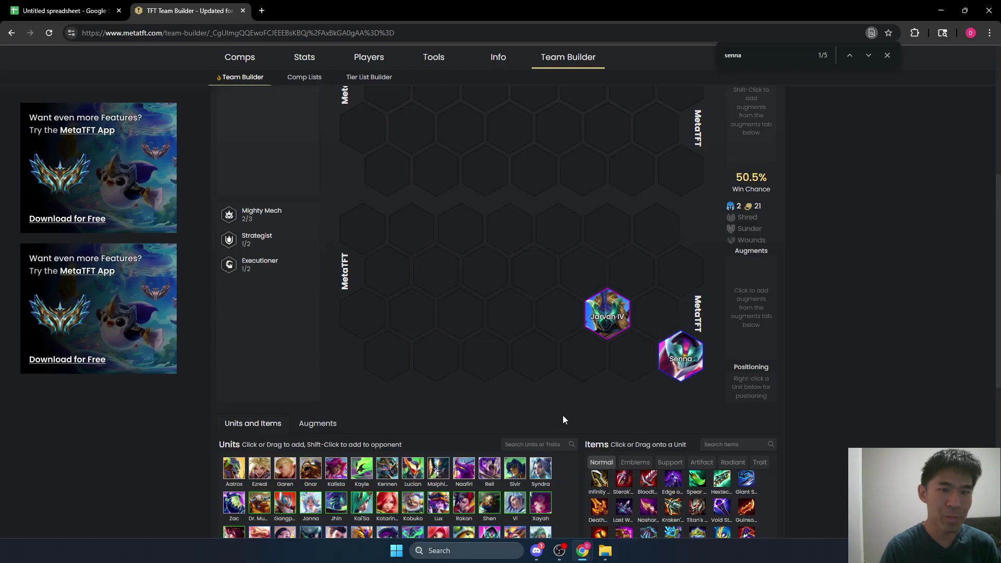
left_click(361, 503, "shift")
scroll(392, 207, "up", 4)
scroll(496, 275, "down", 3)
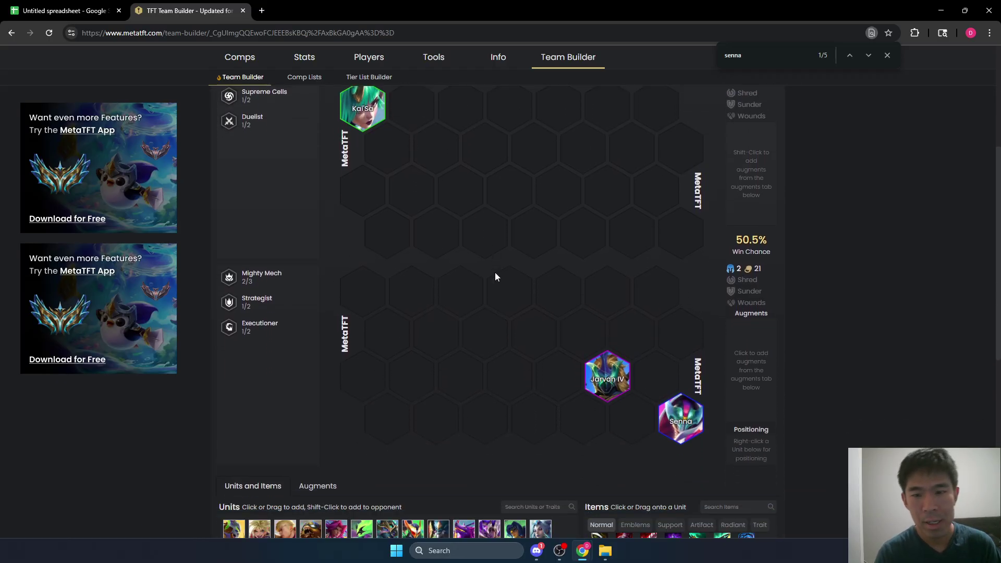
scroll(631, 376, "up", 2)
- In the Data Explorer, filter by 7 Battle Academia and Caitlyn
mouse_move(306, 111)
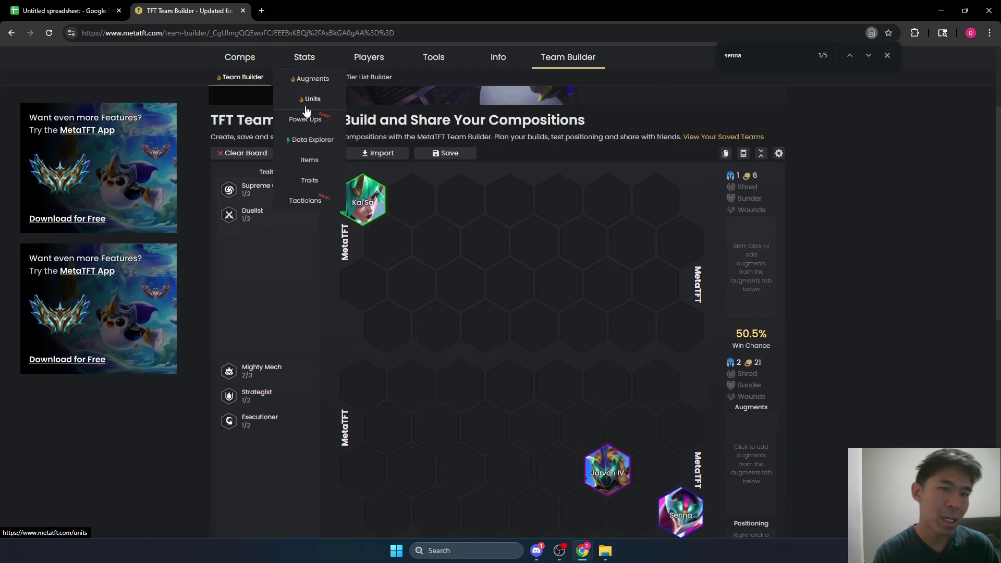
left_click(312, 139)
left_click(318, 203)
type("7 ba")
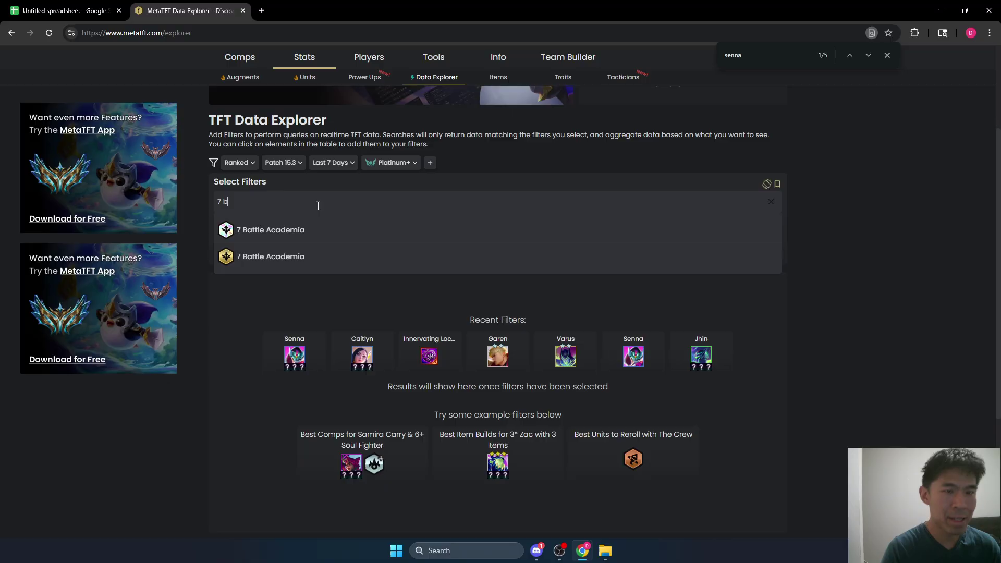
left_click(257, 259)
type("ca")
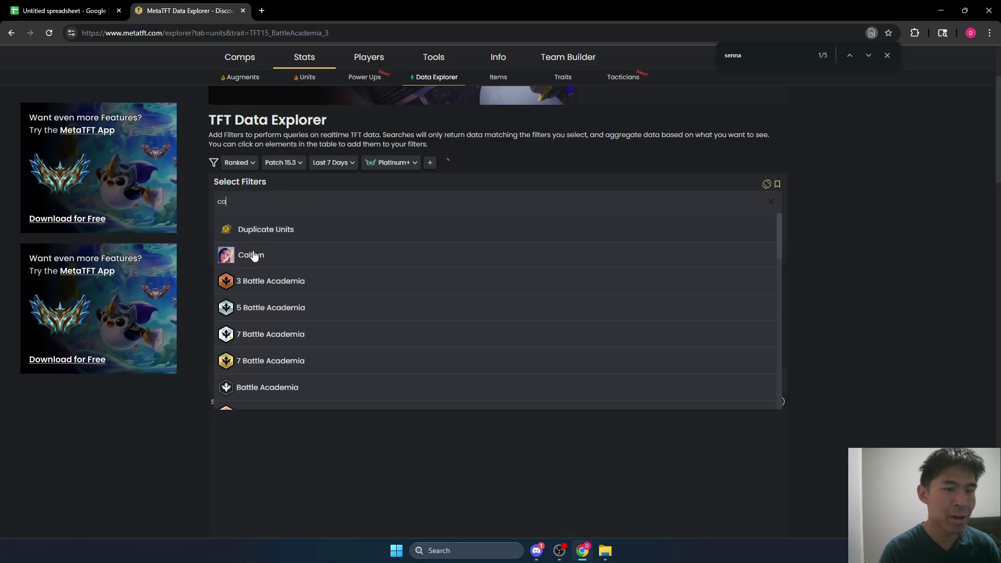
left_click(246, 254)
- Check Caitlyn's Spear of Shojin (50.3%) and Blue Buff (7.1%) frequencies, then return to the spreadsheet
scroll(313, 294, "down", 2)
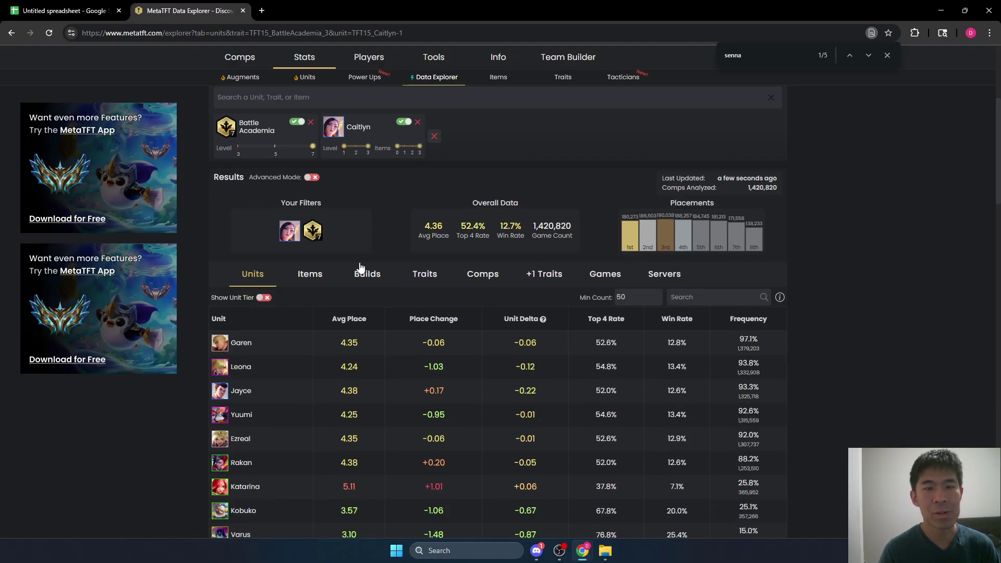
left_click(319, 277)
scroll(340, 271, "down", 2)
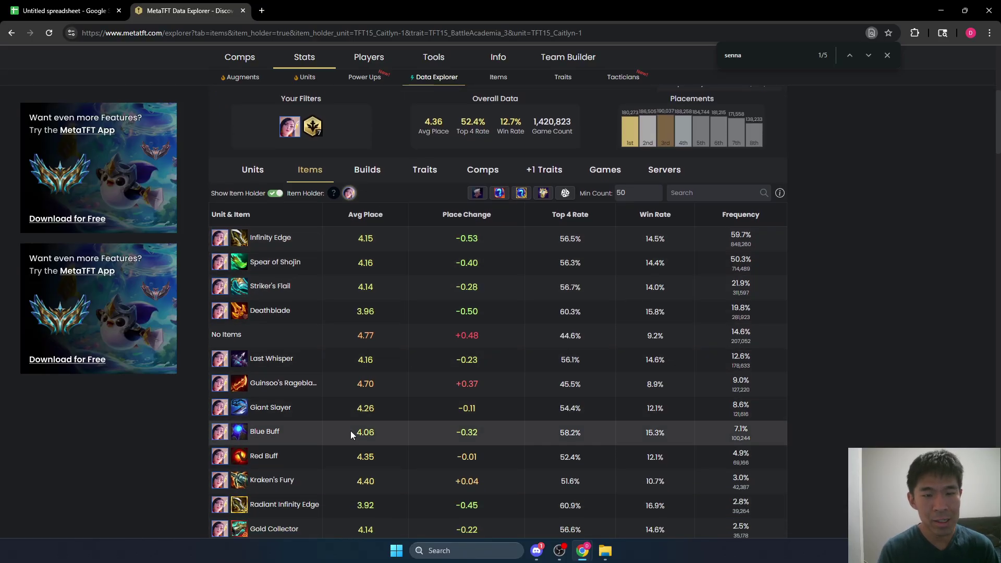
left_click_drag(717, 260, 757, 272)
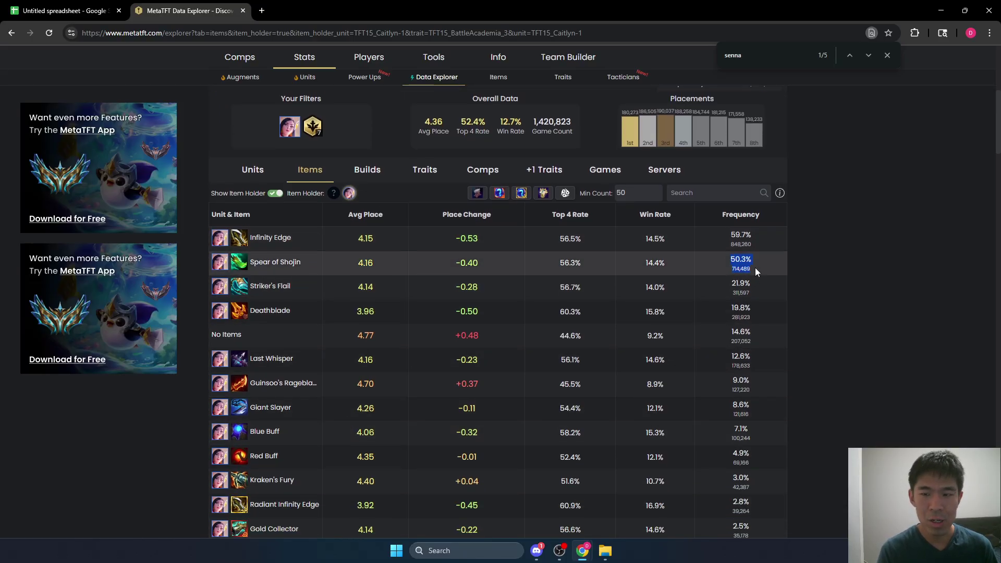
scroll(633, 210, "up", 3)
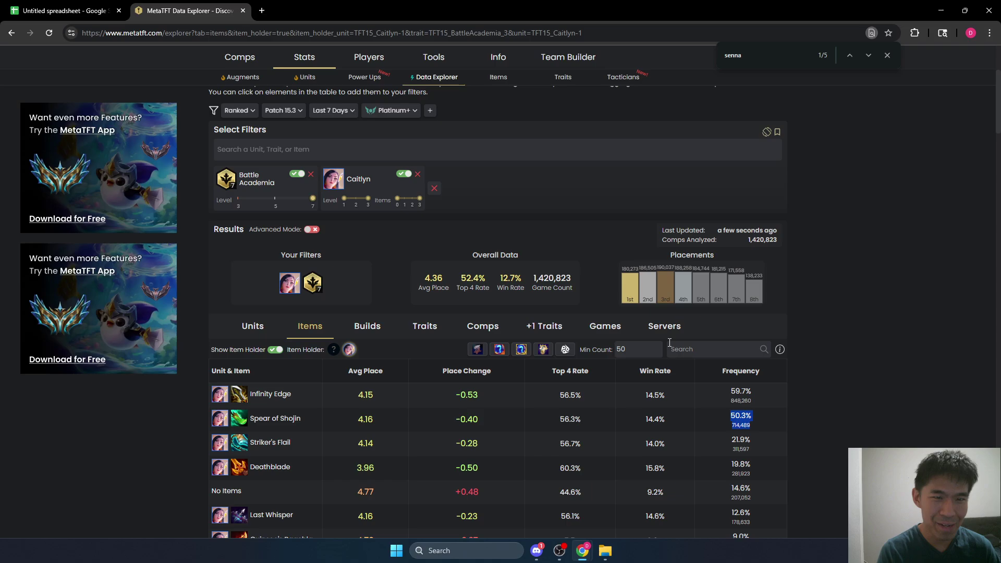
scroll(669, 342, "down", 3)
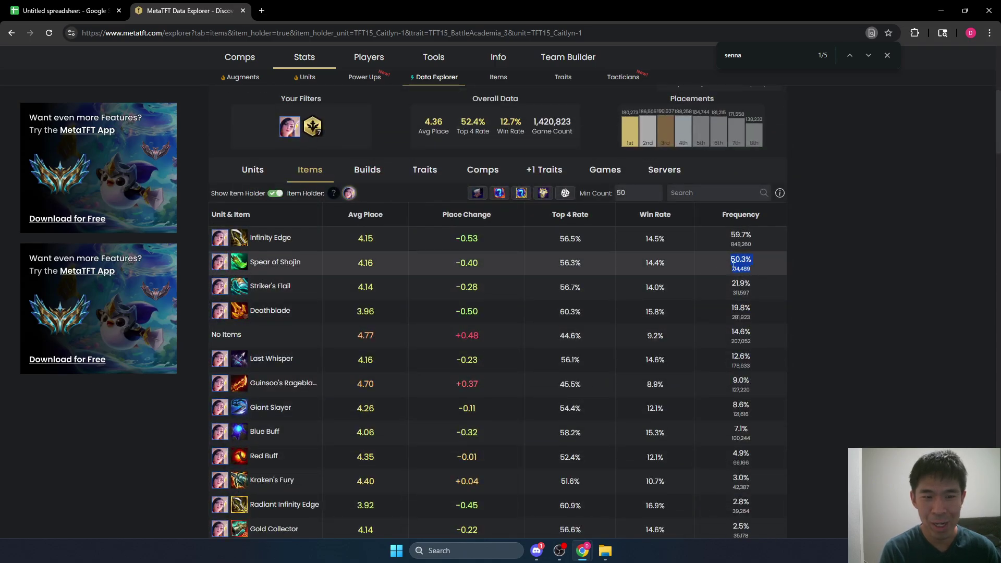
triple_click(708, 425)
left_click(91, 13)
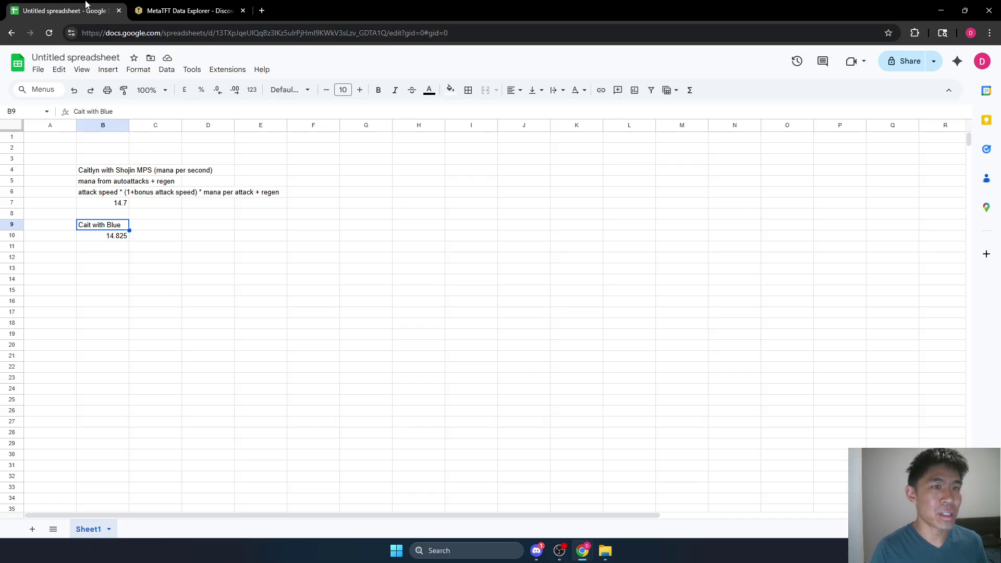
- Return to MetaTFT's Data Explorer showing Caitlyn's Blue Buff at 7.1% frequency
left_click(185, 10)
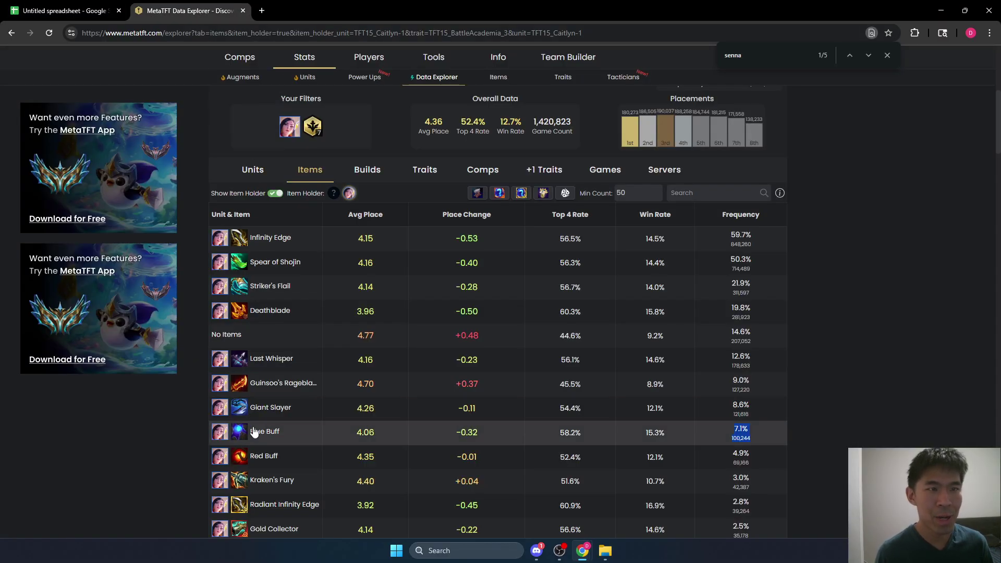